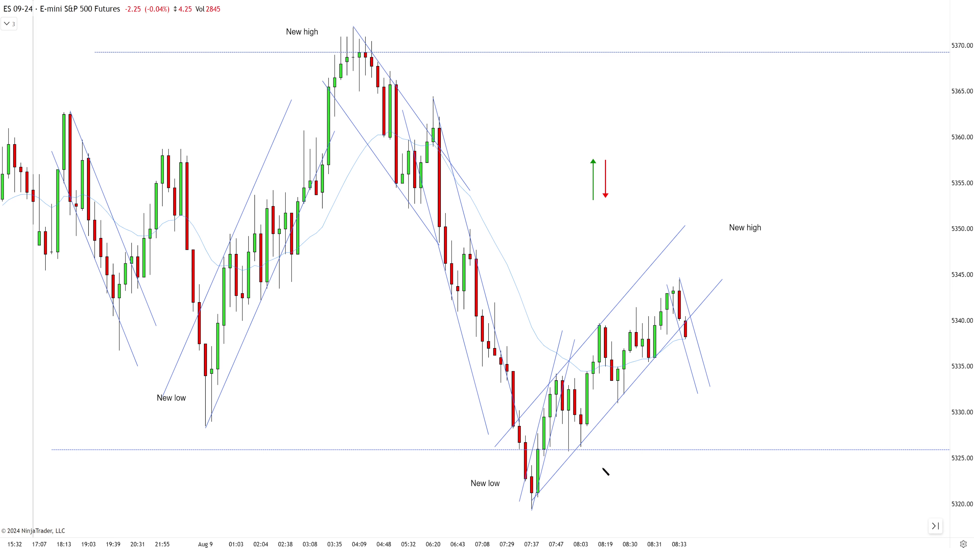
- Draw a rising arrow beneath the rising channel from the major low and a horizontal arrow above its recent highs
drag(582, 475, 675, 379)
drag(630, 261, 707, 262)
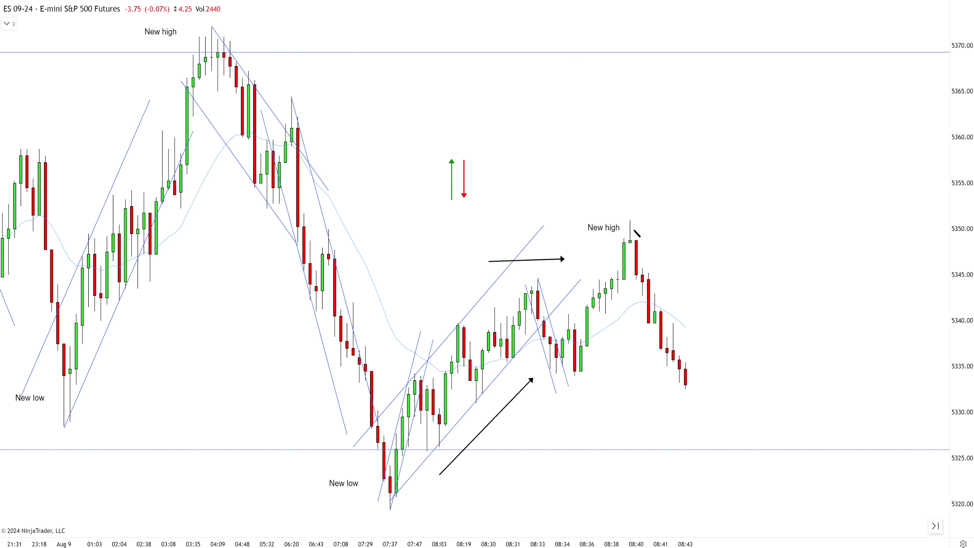
- Draw a falling trend line from the new high near 5351 and place a parallel copy along the lows to form a channel
drag(631, 221, 704, 409)
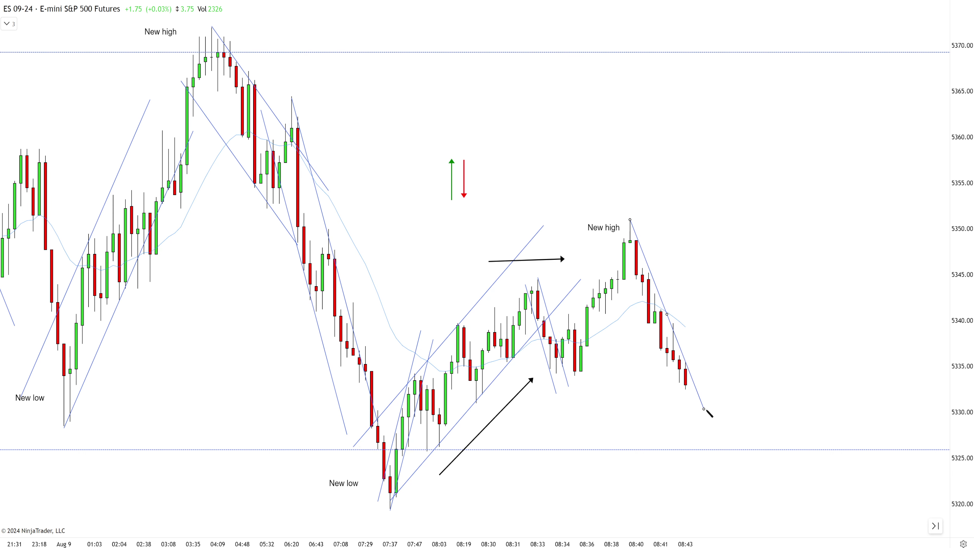
click(658, 292)
key(ctrl+c)
key(ctrl+v)
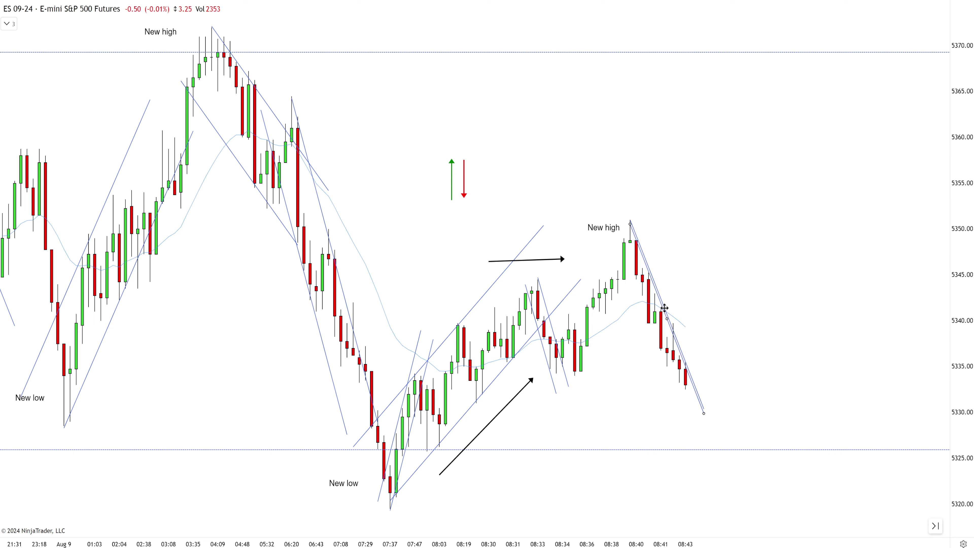
drag(664, 309, 652, 333)
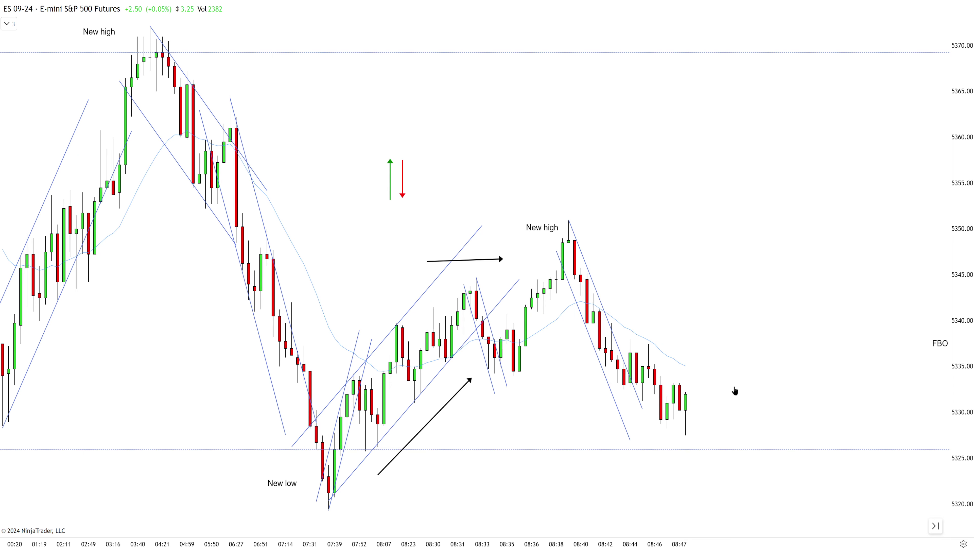
- Place a copy of the New low label beneath the latest lows below the falling channel
drag(260, 482, 622, 436)
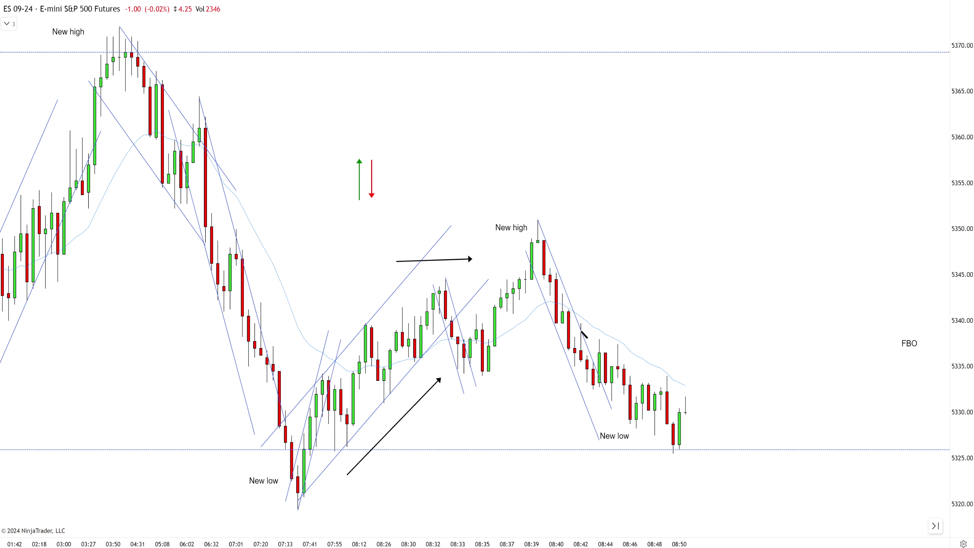
mouse_move(582, 330)
mouse_down()
mouse_move(701, 429)
mouse_move(729, 435)
mouse_up()
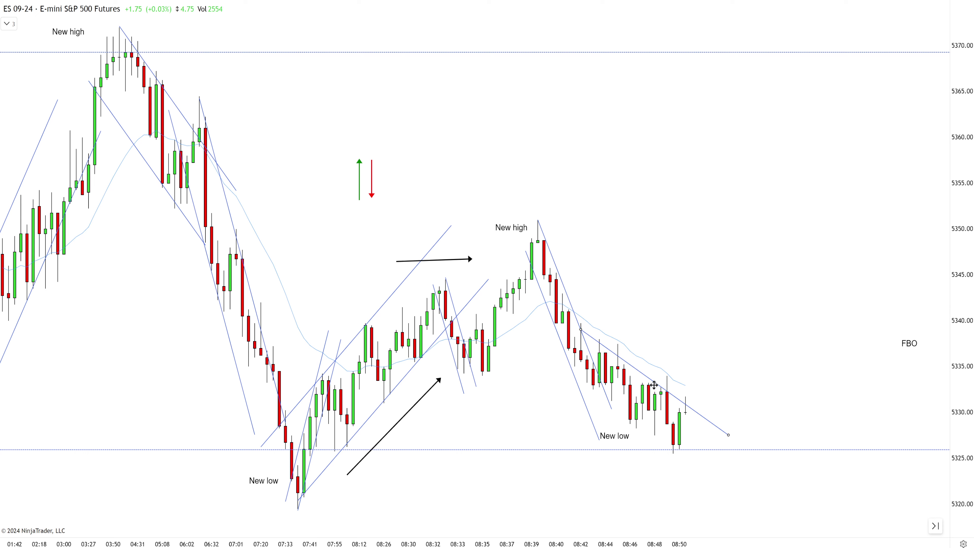
drag(644, 378, 631, 419)
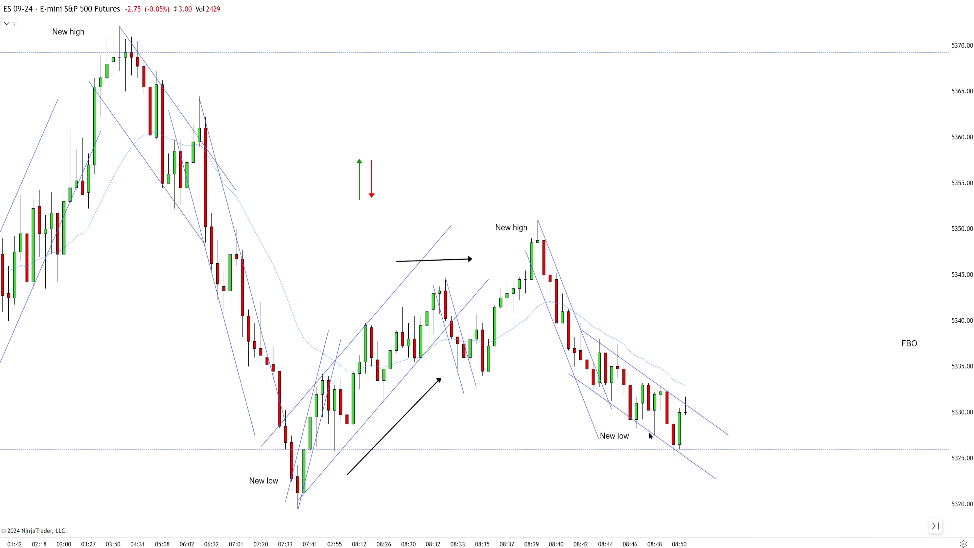
key(Delete)
key(Delete)
- Draw a steep rising channel from the swing low near 5325 and nudge the adjacent New low label closer to that low
drag(621, 440, 628, 439)
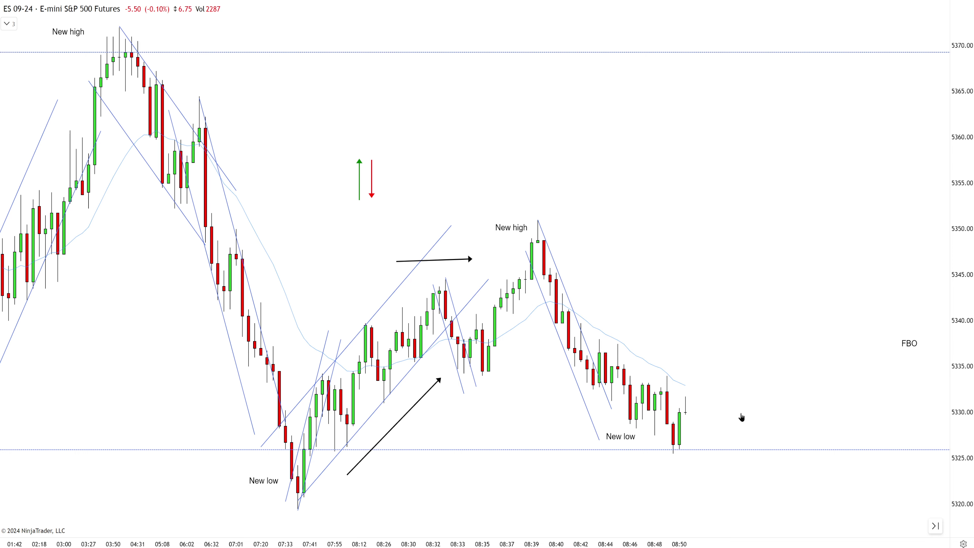
drag(741, 418, 687, 419)
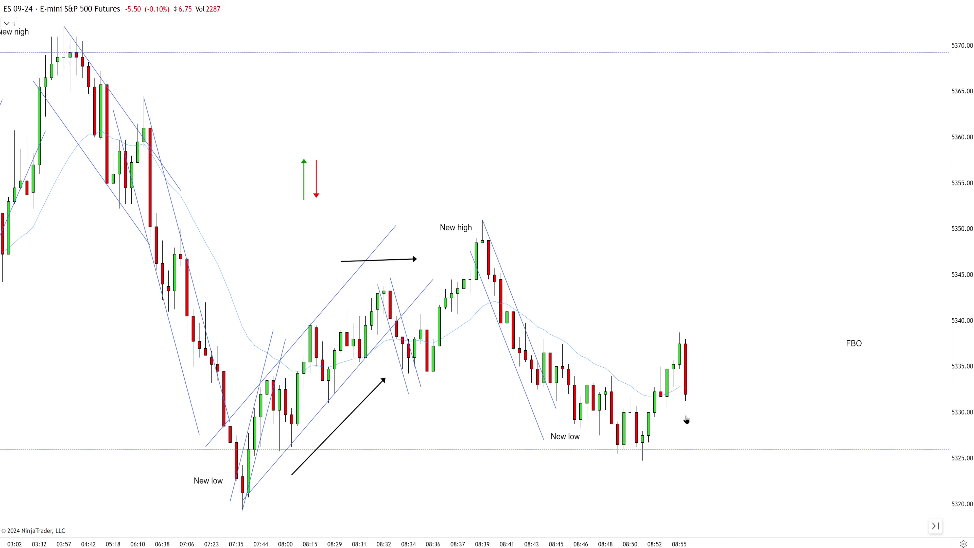
drag(643, 463, 674, 351)
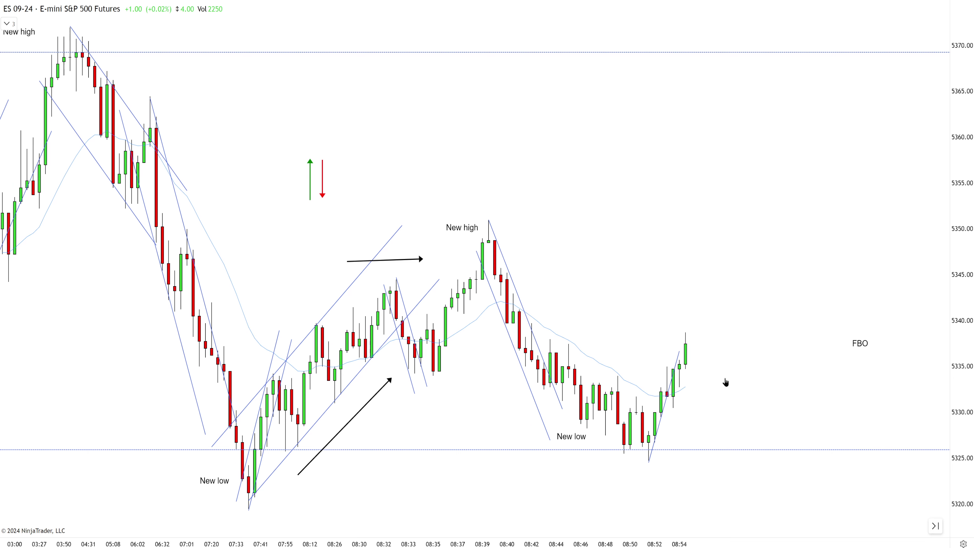
scroll(727, 382, up, 2)
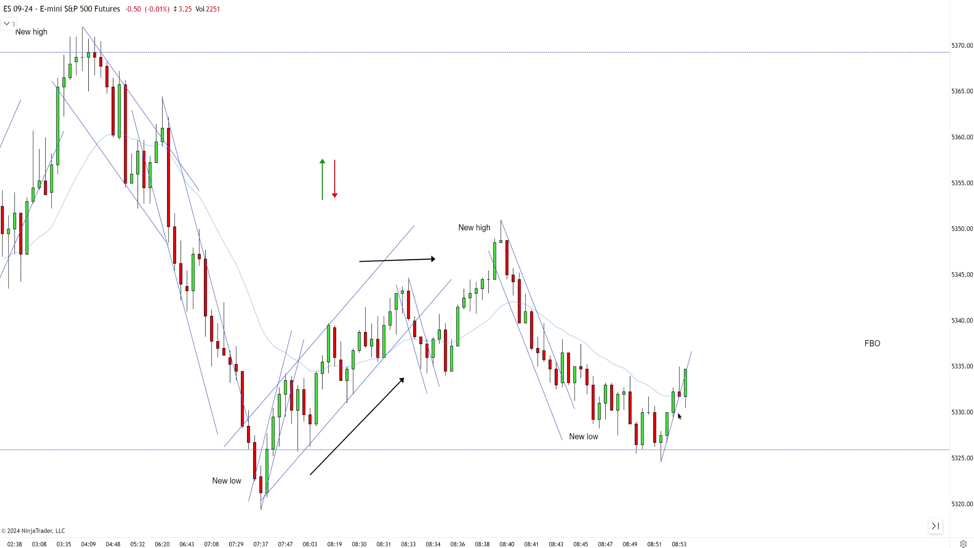
drag(674, 419, 670, 413)
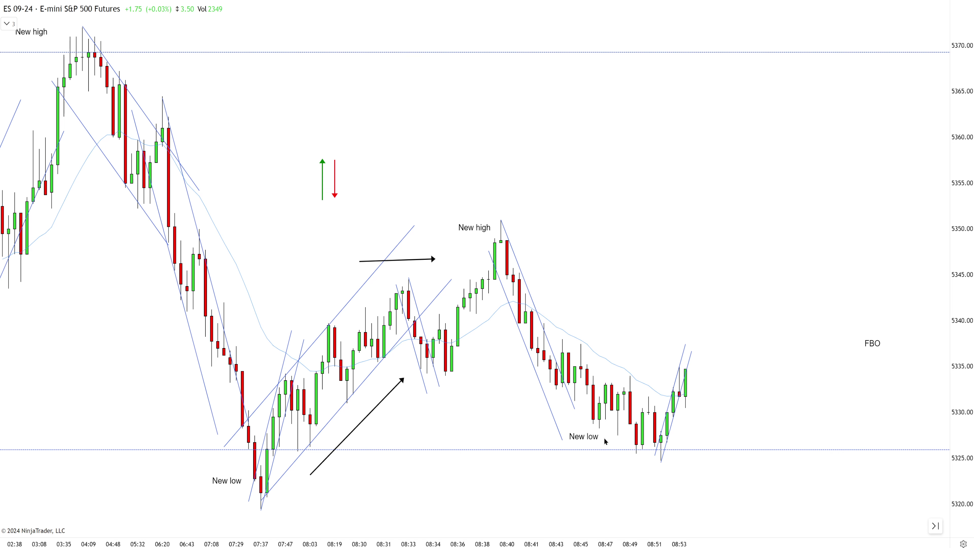
drag(595, 443, 608, 443)
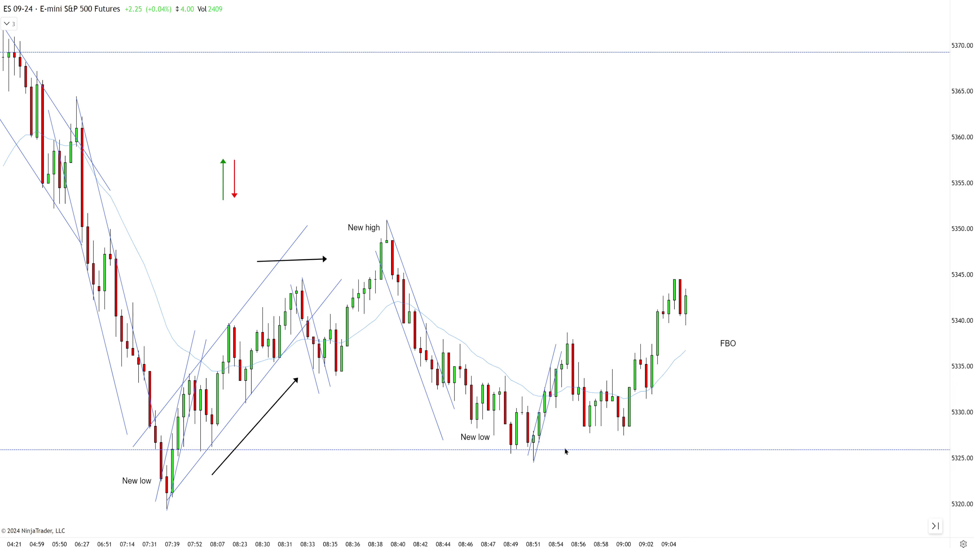
- Draw three vertical upward arrows below the price bars, at about 08:40, 08:53 and 09:01
click(398, 471)
click(550, 512)
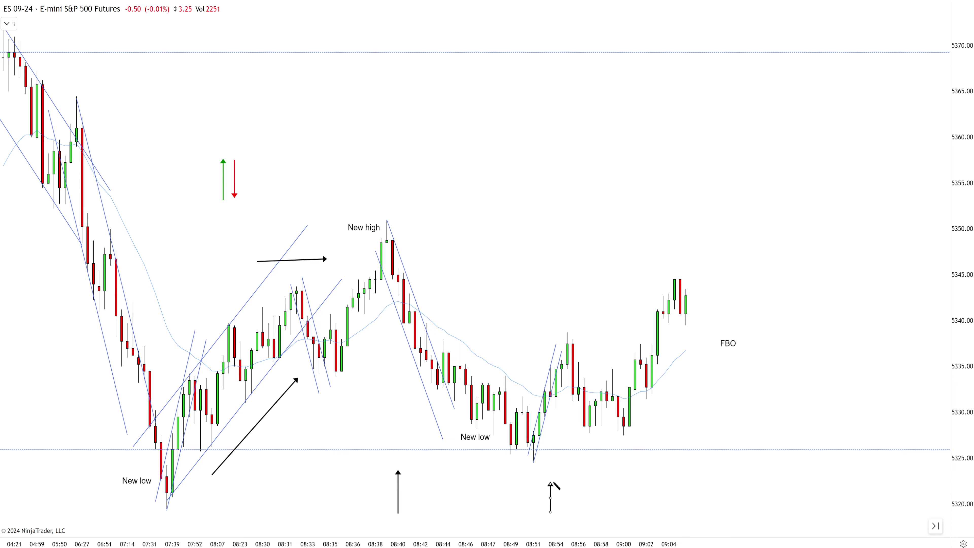
click(551, 470)
click(635, 515)
click(636, 464)
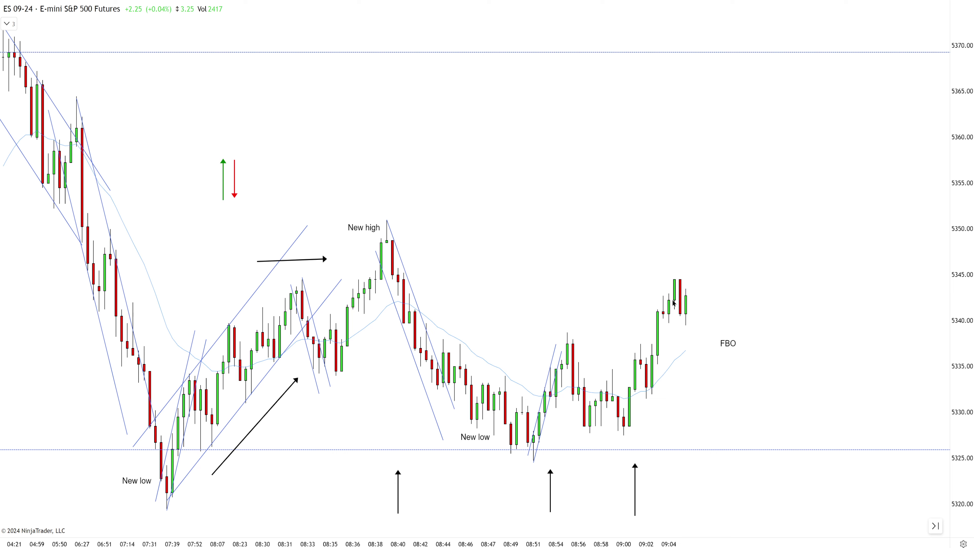
- Draw a rising arrow beside the latest upswing and a rising channel from the low near 09:00, with a parallel line along the highs
click(658, 462)
click(709, 381)
click(624, 436)
click(730, 237)
click(752, 228)
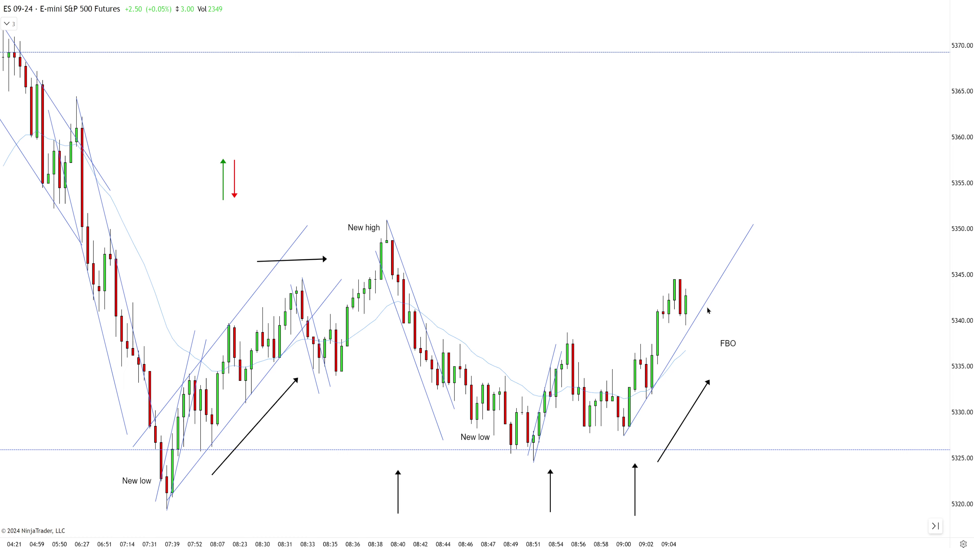
drag(689, 329, 661, 301)
- Mark the trading range in the latest rising channel with horizontal lines at about 5341 and 5344.5
drag(790, 304, 755, 304)
scroll(696, 296, up, 1)
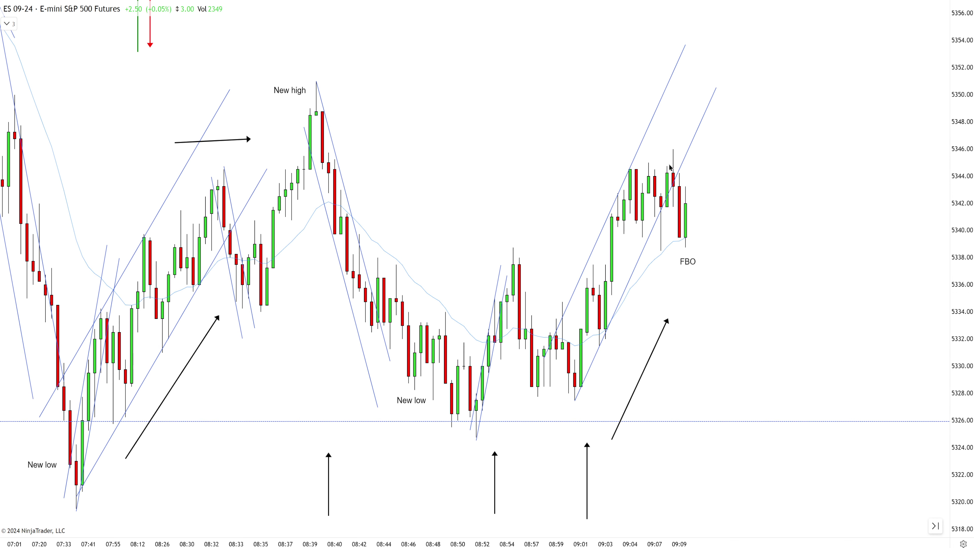
key(F2)
click(613, 220)
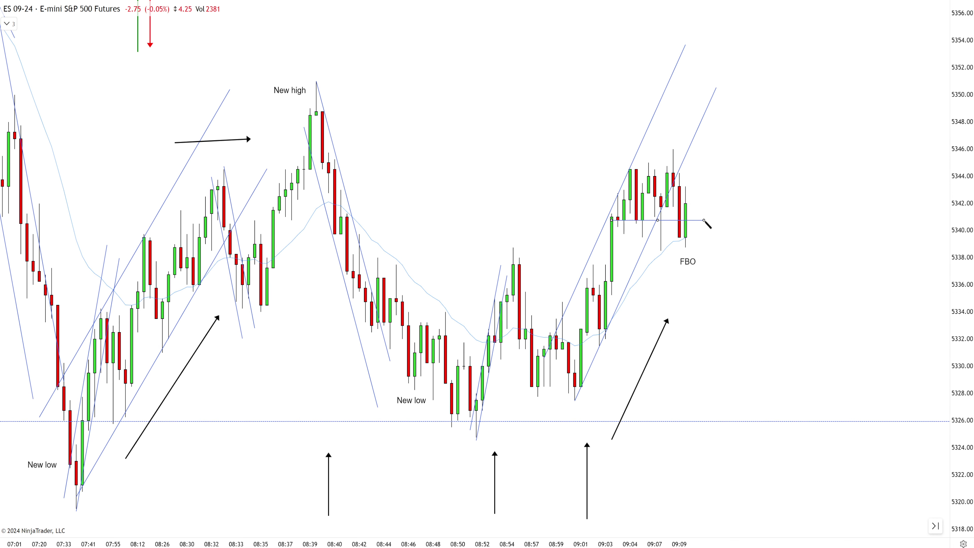
click(704, 220)
click(669, 221)
key(ctrl+v)
drag(672, 227, 672, 168)
- Place a green up arrow with the FBO label beneath the range's breakout bar and draw a horizontal arrow above the range
drag(139, 41, 688, 313)
drag(618, 124, 682, 125)
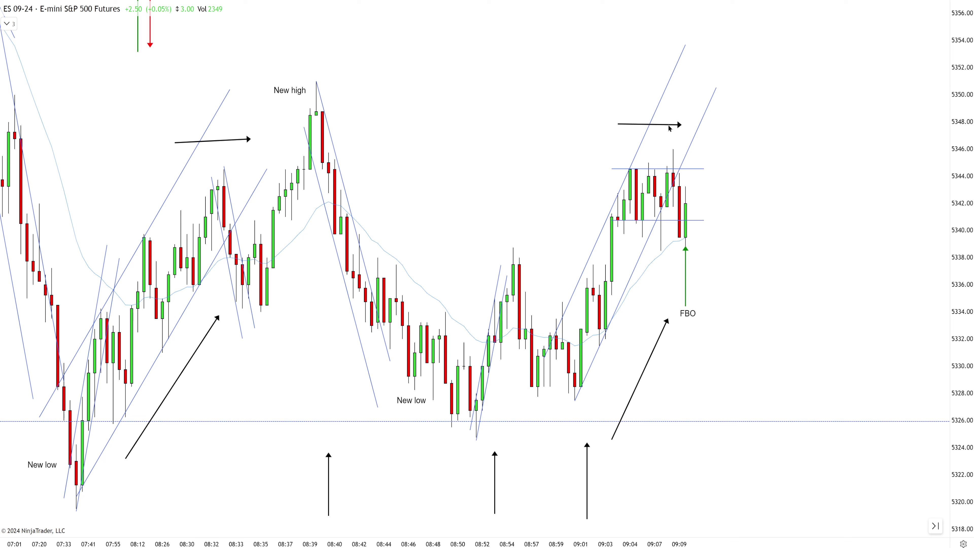
- Delete the horizontal arrow above the range and the black rising arrow beside the latest channel
click(670, 125)
key(Delete)
click(666, 325)
key(Delete)
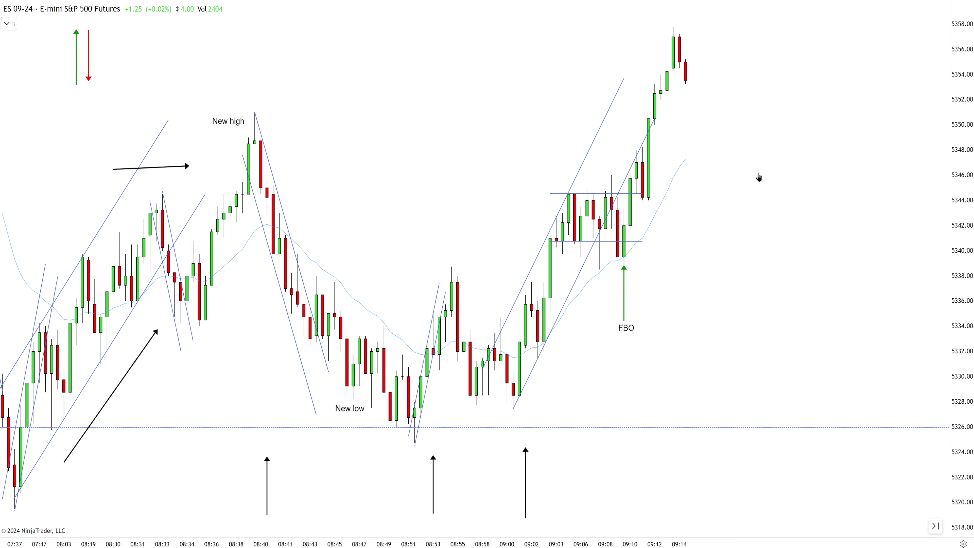
- Place a copy of the New high label beside the latest peak, and try a longer rising trend line from the 09:00 low before removing it
drag(228, 120, 629, 54)
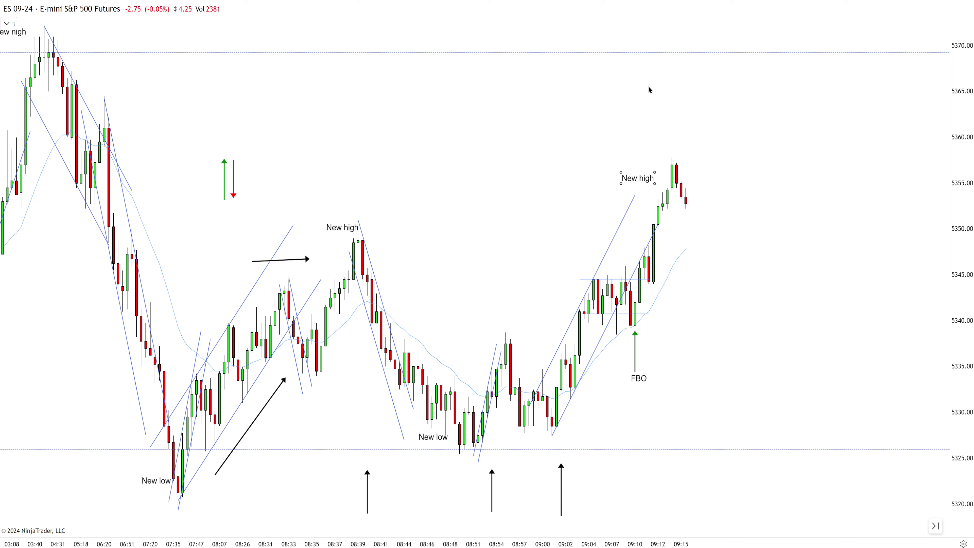
click(577, 188)
drag(551, 435, 774, 137)
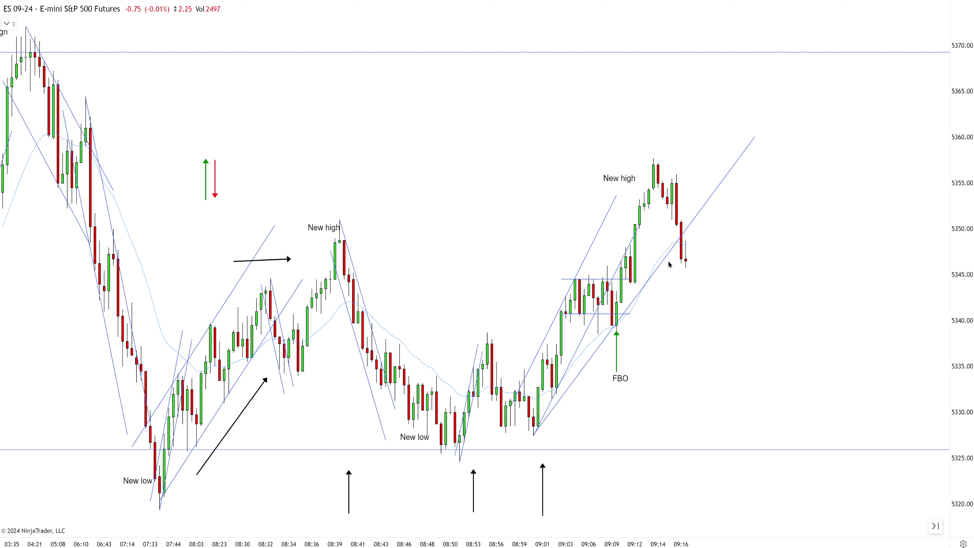
key(Delete)
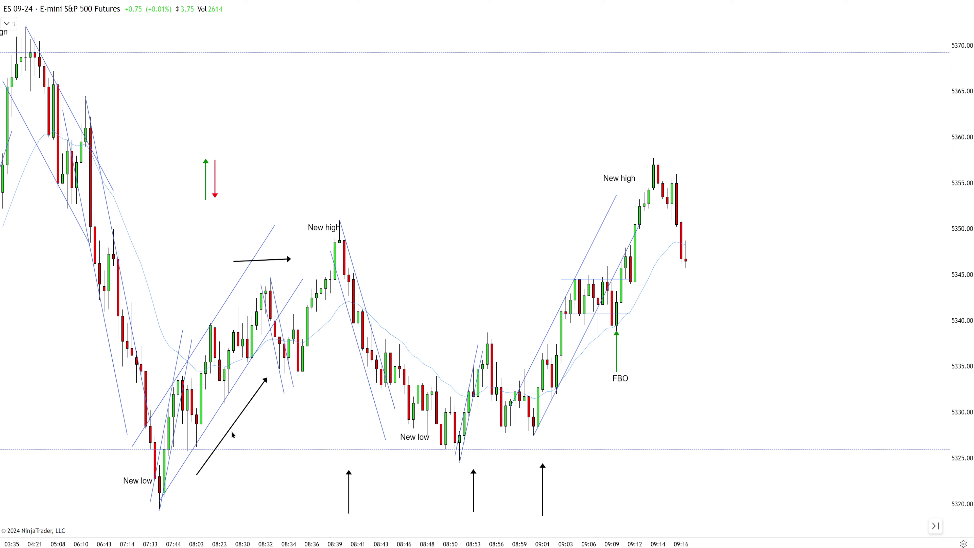
- Draw an arrow spanning the first rally, copy it onto the second rally, and shift the latest New high label clear of it
mouse_move(160, 510)
mouse_down()
mouse_move(322, 271)
mouse_move(337, 222)
mouse_up()
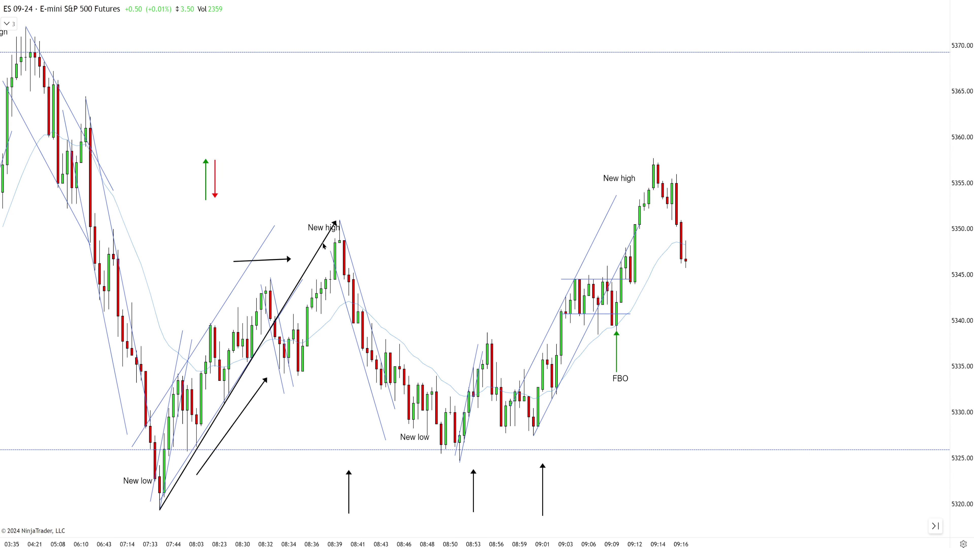
ctrl+drag(319, 261, 617, 210)
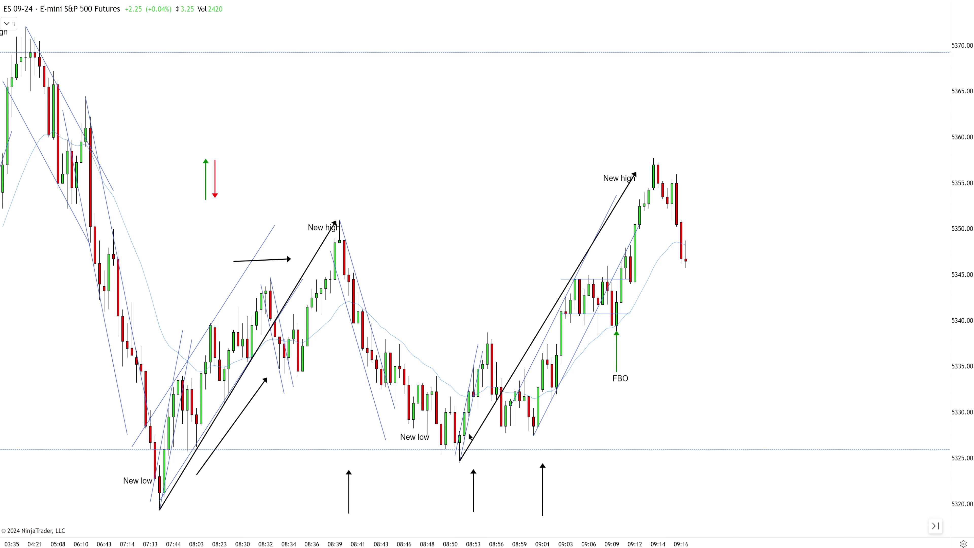
drag(617, 183, 608, 174)
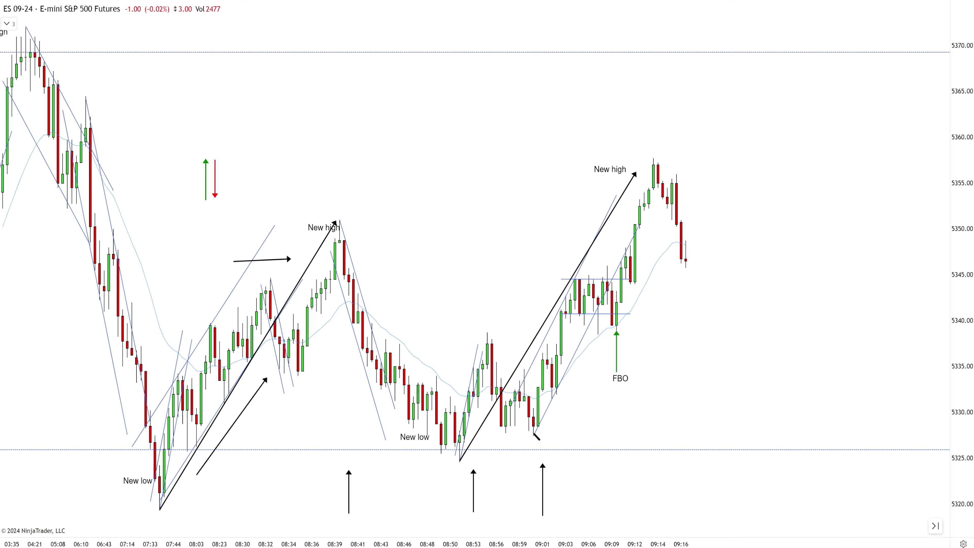
- Draw matching arrows up the last rally's two legs and lower the green FBO arrow and its label beneath the second leg
drag(533, 435, 586, 269)
drag(574, 304, 659, 202)
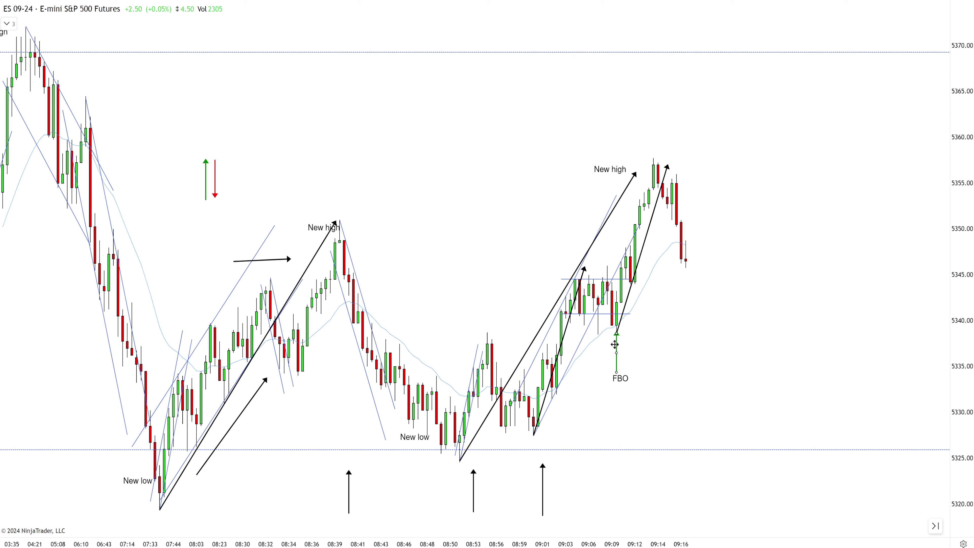
drag(616, 344, 615, 350)
click(625, 384)
- Draw a falling trend line from the high near 5358 and place a parallel copy along the pullback lows
scroll(736, 199, up, 1)
scroll(735, 233, up, 3)
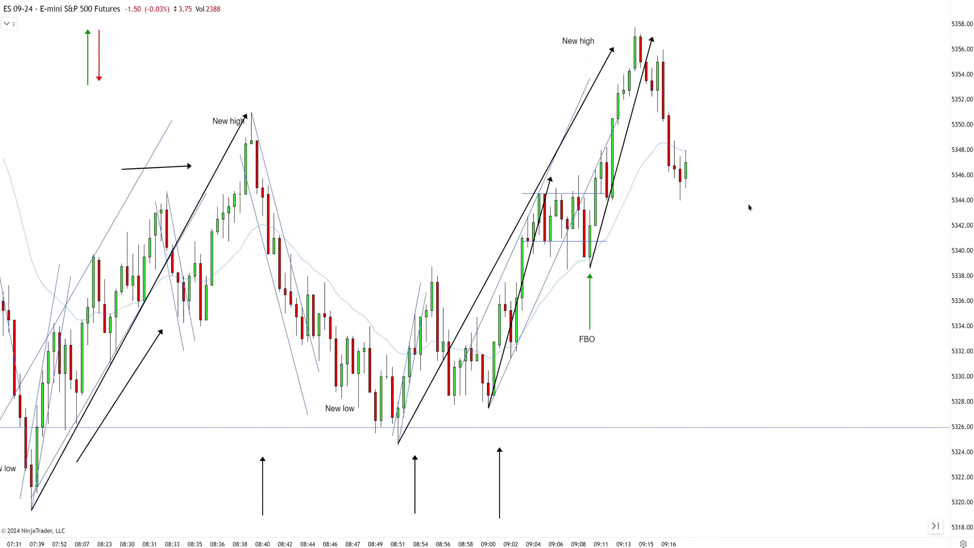
scroll(748, 204, up, 1)
key(Right)
key(Right)
key(Right)
key(F2)
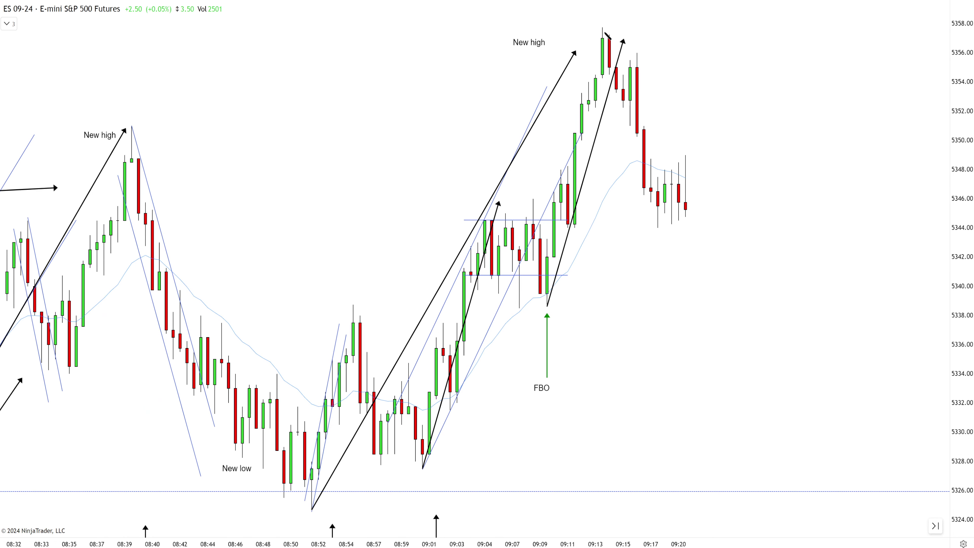
click(602, 25)
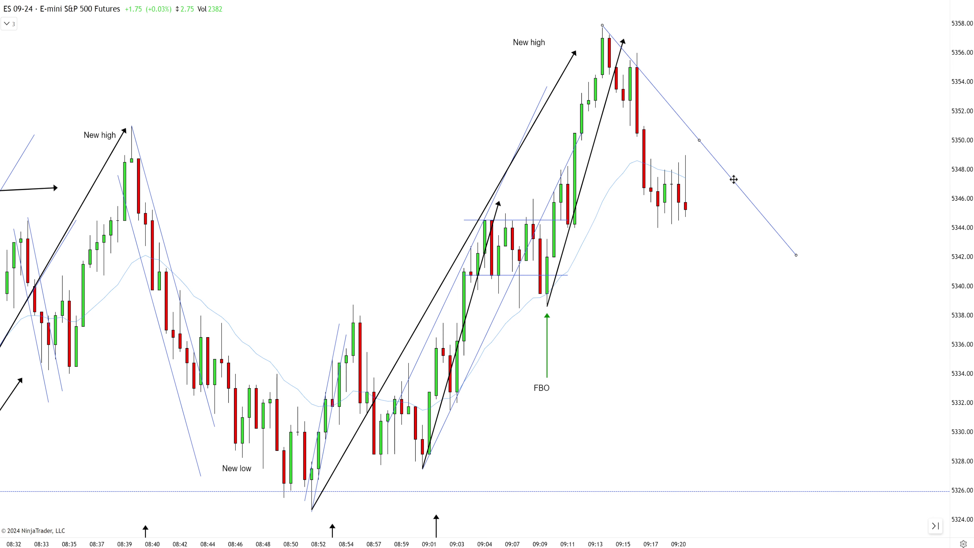
drag(699, 141, 658, 223)
click(709, 228)
click(692, 220)
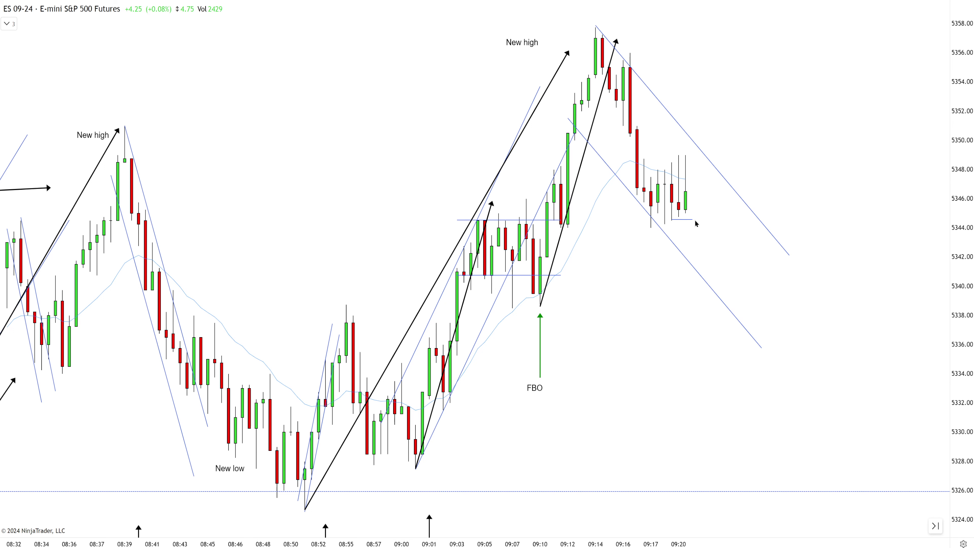
key(ctrl+z)
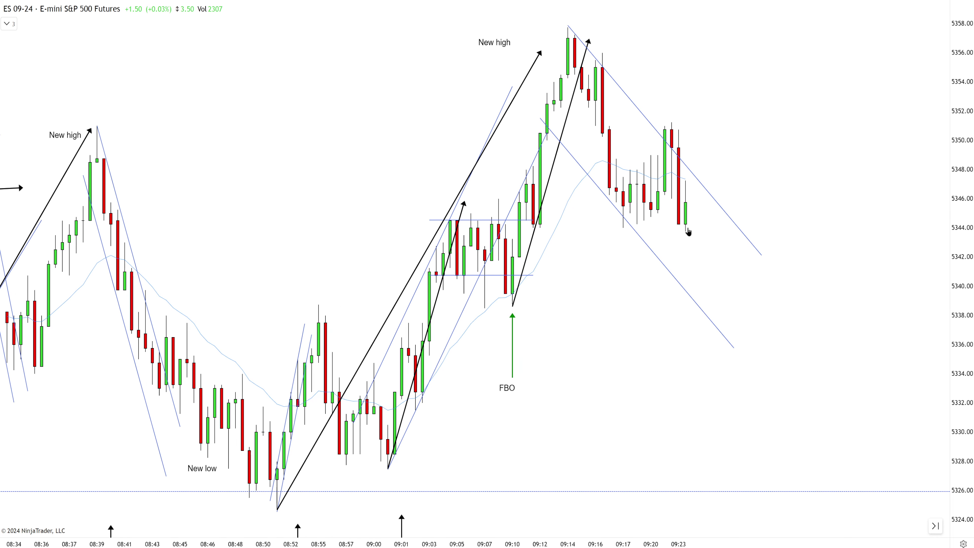
- Extend the upper line of the latest falling channel further down and replace the lower line with a parallel copy of it
drag(730, 239, 877, 364)
click(836, 227)
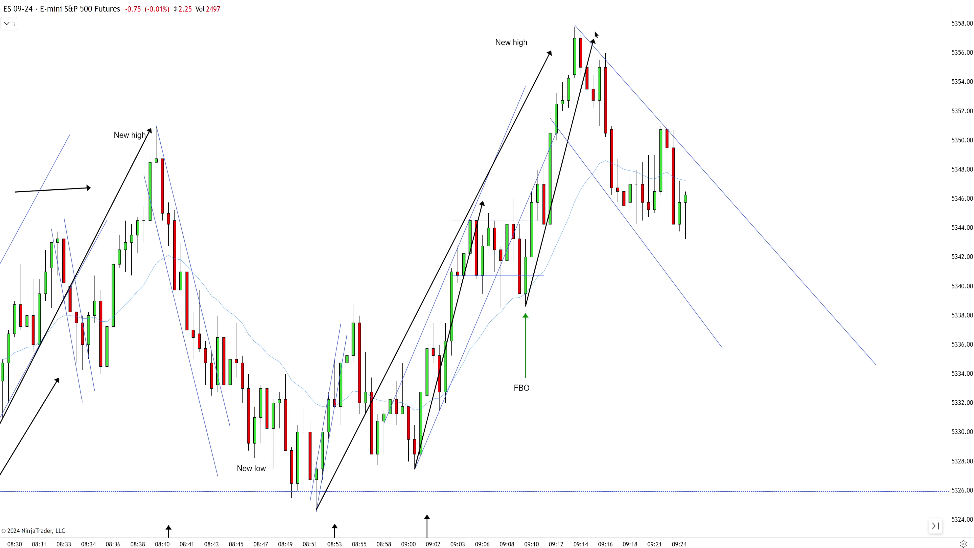
click(648, 248)
key(Delete)
click(689, 153)
drag(690, 153, 664, 255)
- Delete the long arrow spanning the latest rally and the arrow up its first leg from the 09:01 low
click(451, 256)
key(Delete)
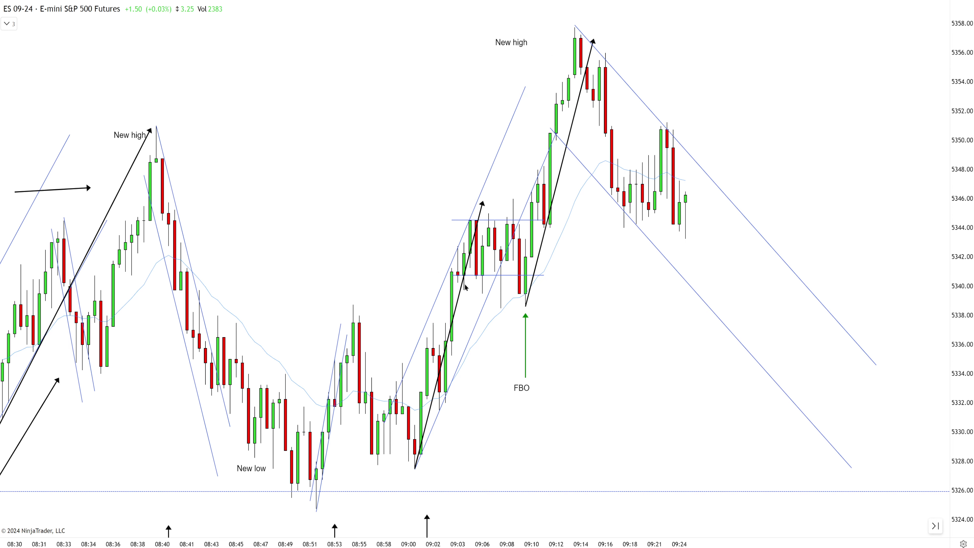
click(461, 288)
key(Delete)
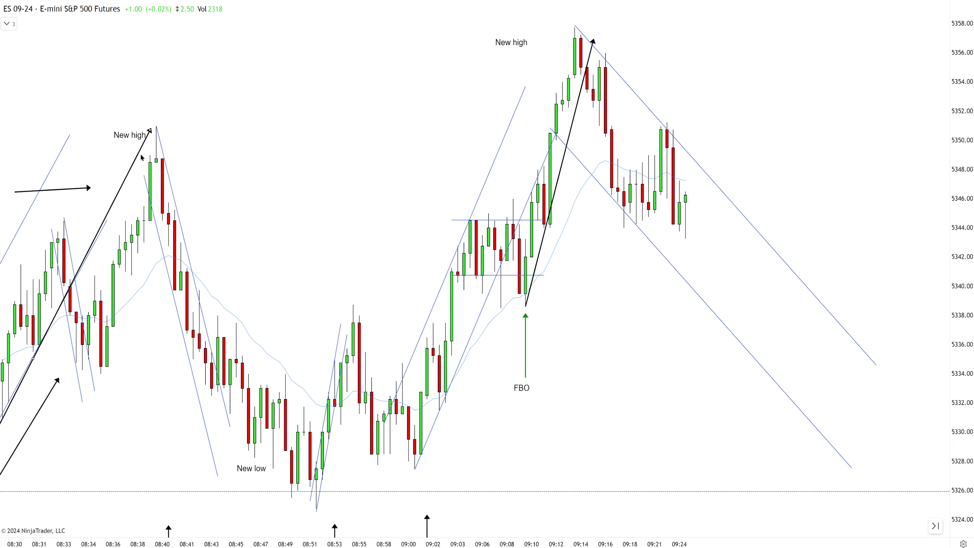
- Delete the long black arrow rising to the 08:39 high and draw a short rising line from the latest pullback low near 5343
key(Delete)
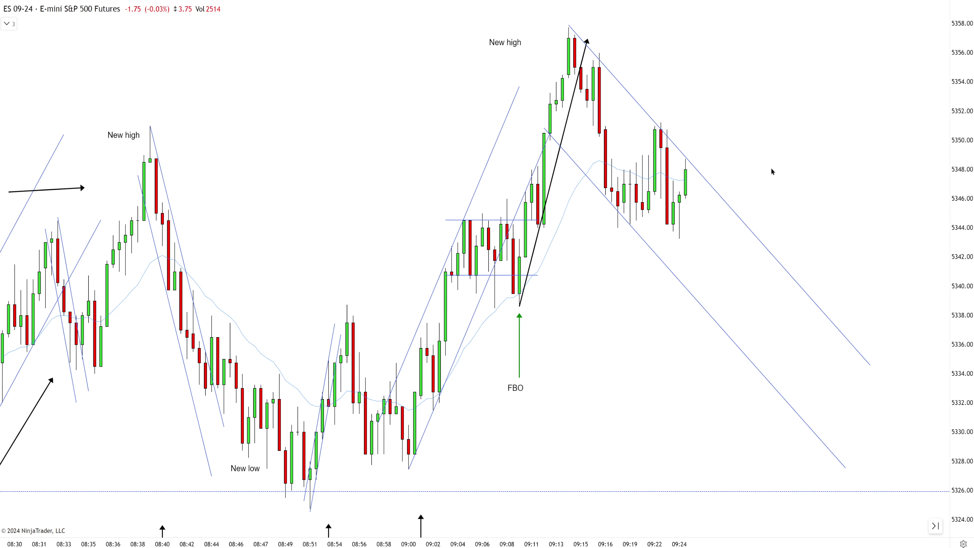
click(668, 239)
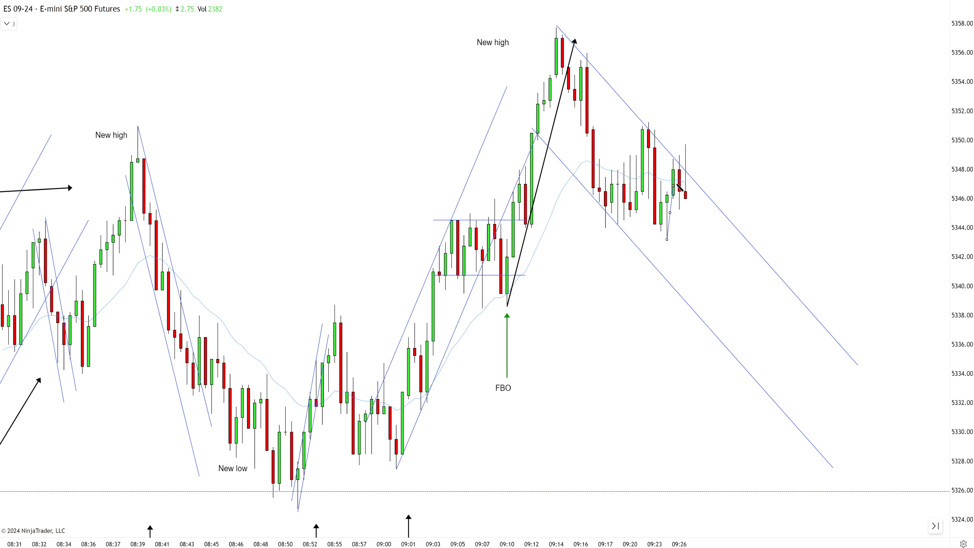
click(679, 175)
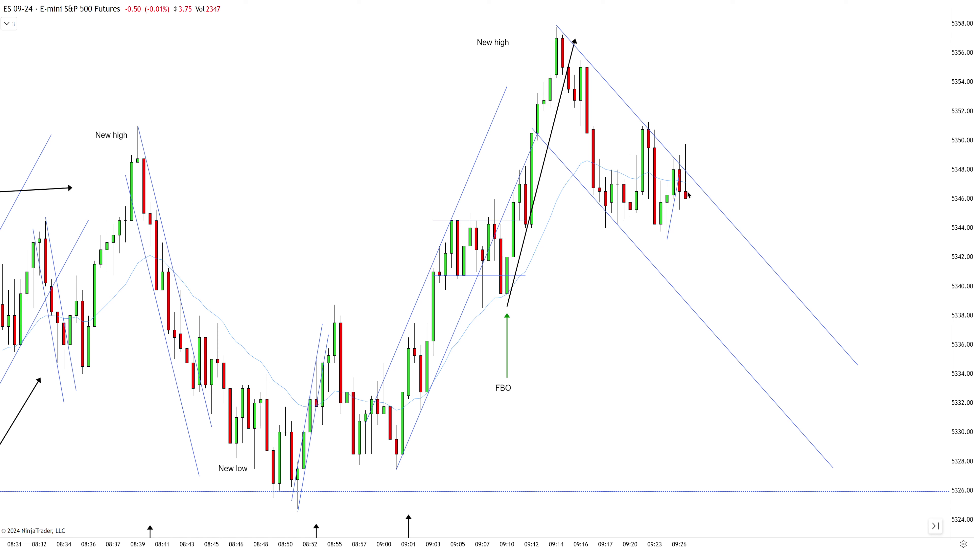
- Label the bar poking above the falling channel 2ES and reposition the short rising line so its upper end reaches that bar
text(2ES)
key(Return)
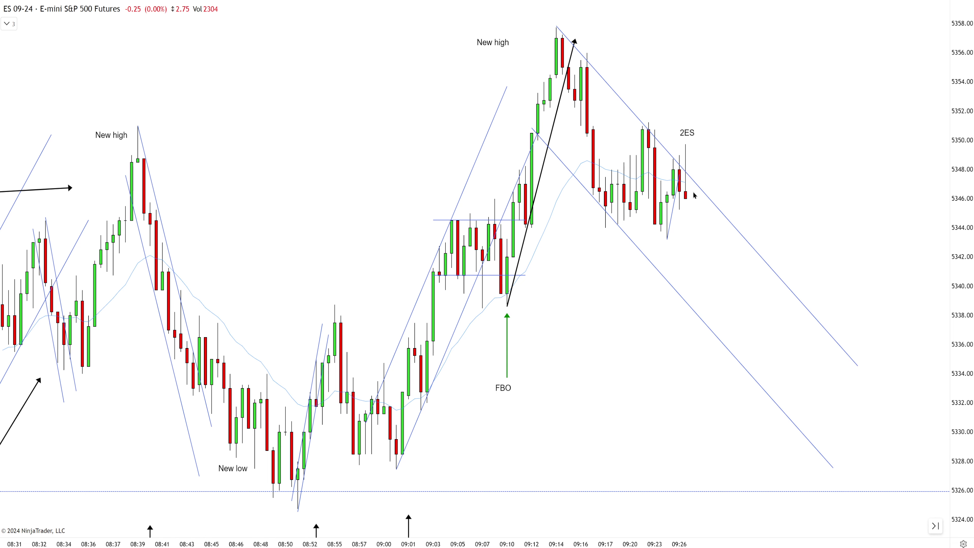
drag(670, 225, 664, 217)
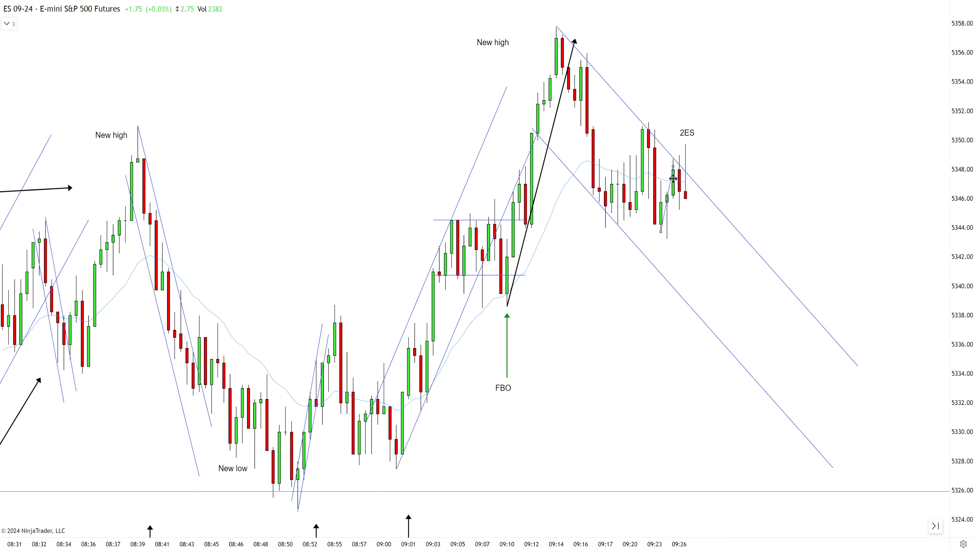
drag(673, 165, 686, 164)
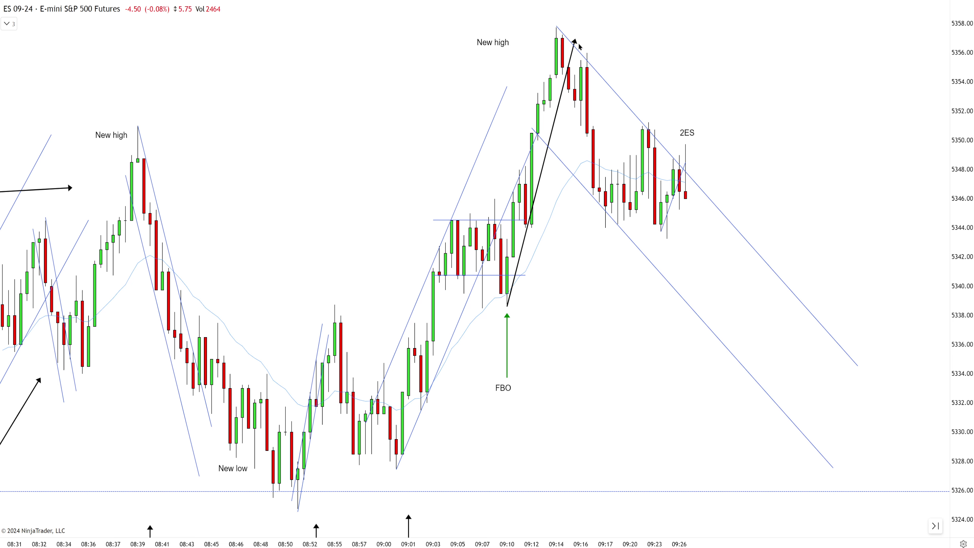
- Delete the black arrow running up the rally from the FBO low to the high near 5358
scroll(624, 187, down, 2)
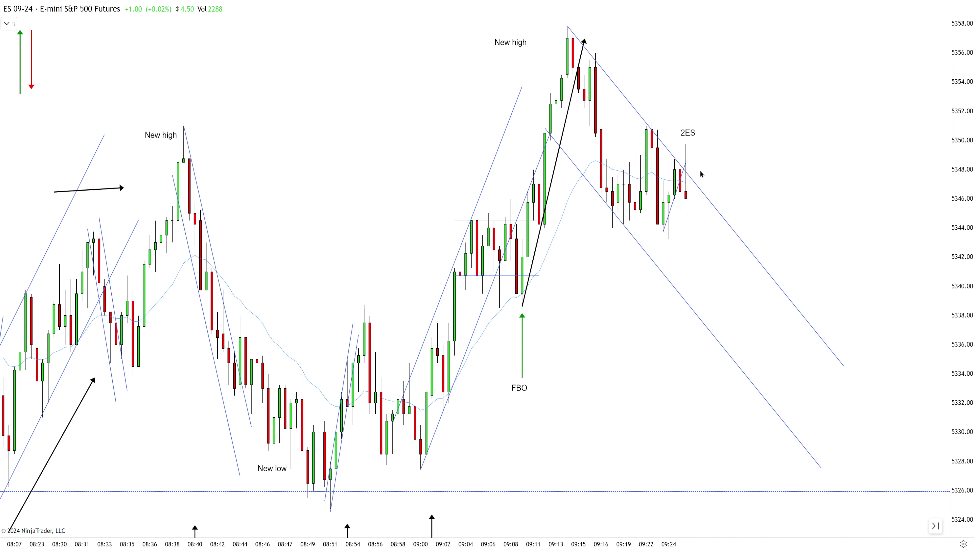
click(557, 161)
key(Delete)
- Place the spare red down arrow above the 2ES bar and raise the 2ES label to the arrow's tail
drag(33, 64, 690, 89)
click(688, 152)
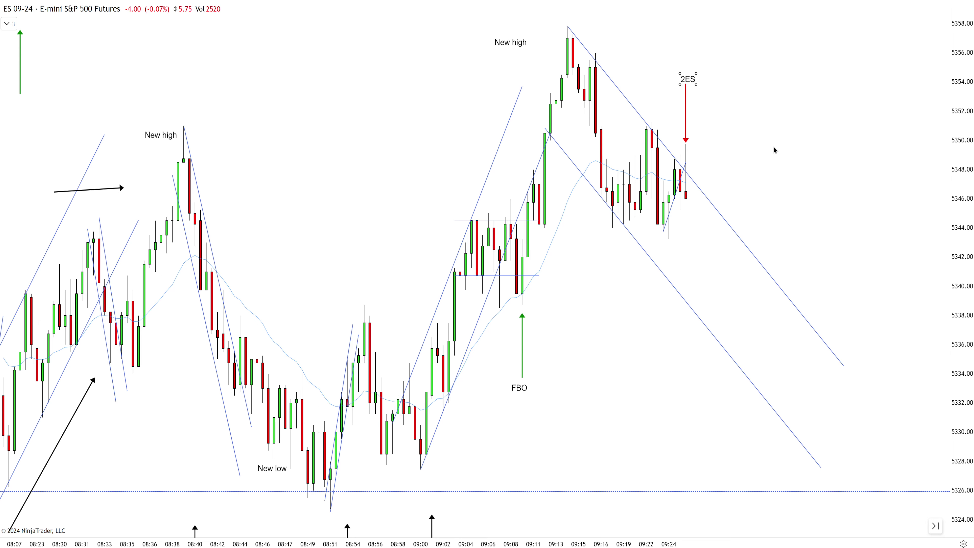
click(778, 179)
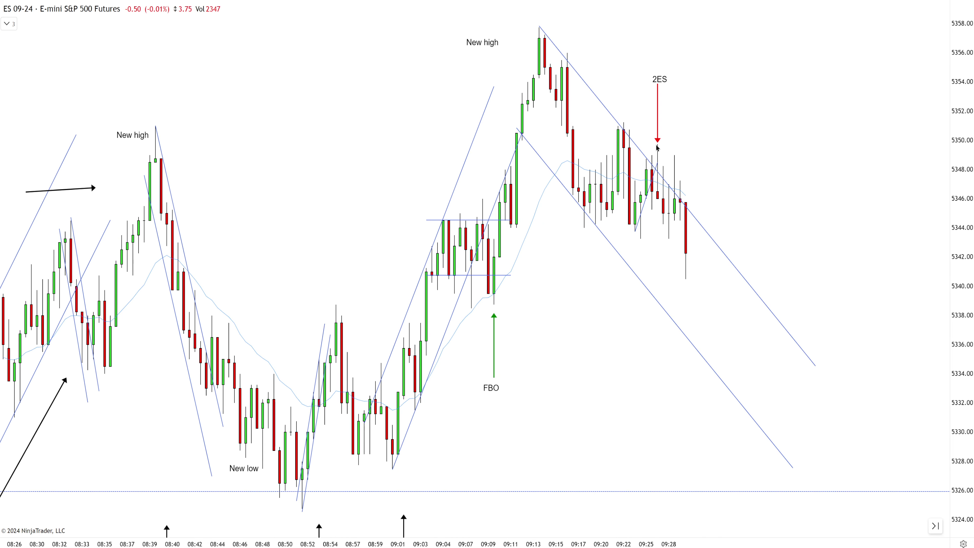
- Draw a short, steep rising trend line along the bounce from the falling channel's last low and place a parallel copy on its other side
drag(646, 140, 692, 139)
key(ctrl+z)
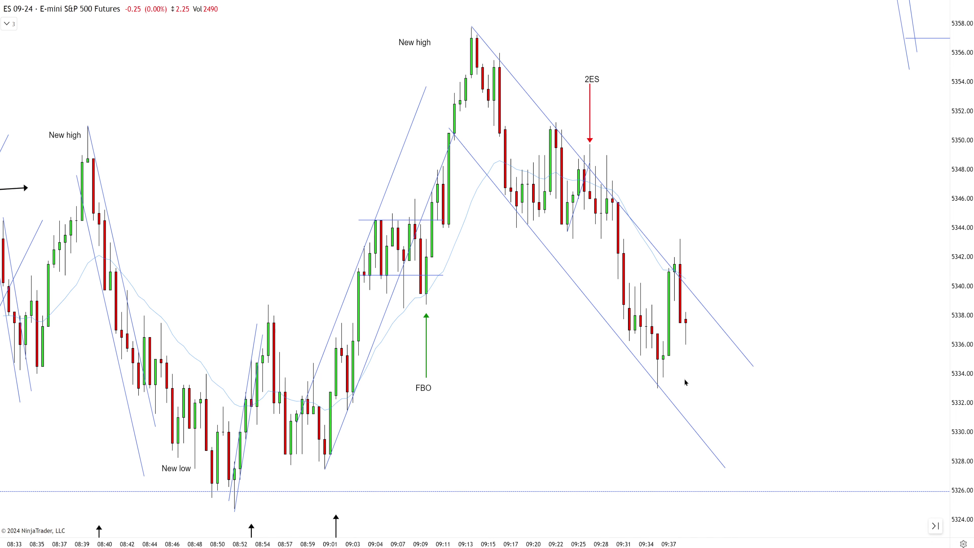
scroll(678, 386, up, 1)
click(661, 376)
click(684, 258)
click(684, 260)
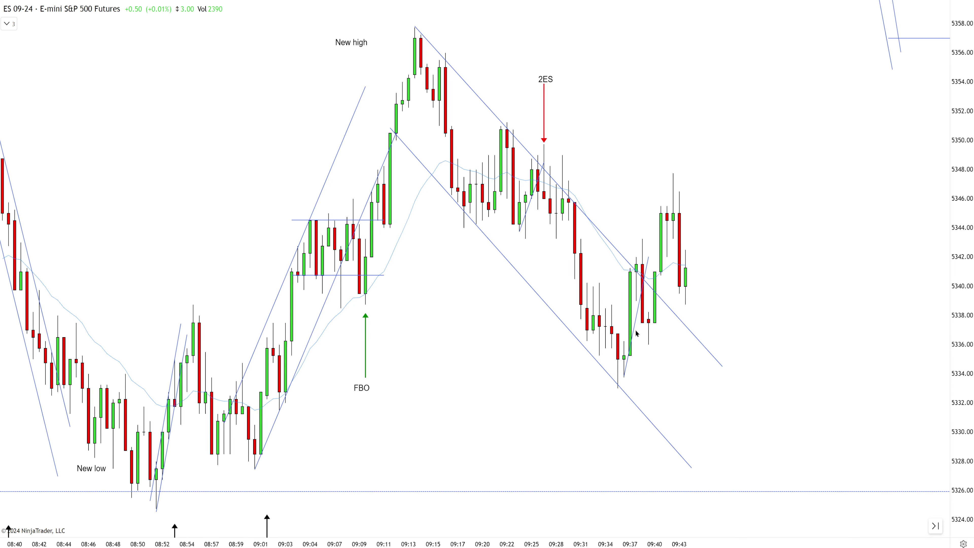
ctrl+drag(635, 323, 622, 311)
- Copy the New high label beside the high near 5348 and place a nearly horizontal black arrow beneath the latest lows
drag(356, 42, 635, 180)
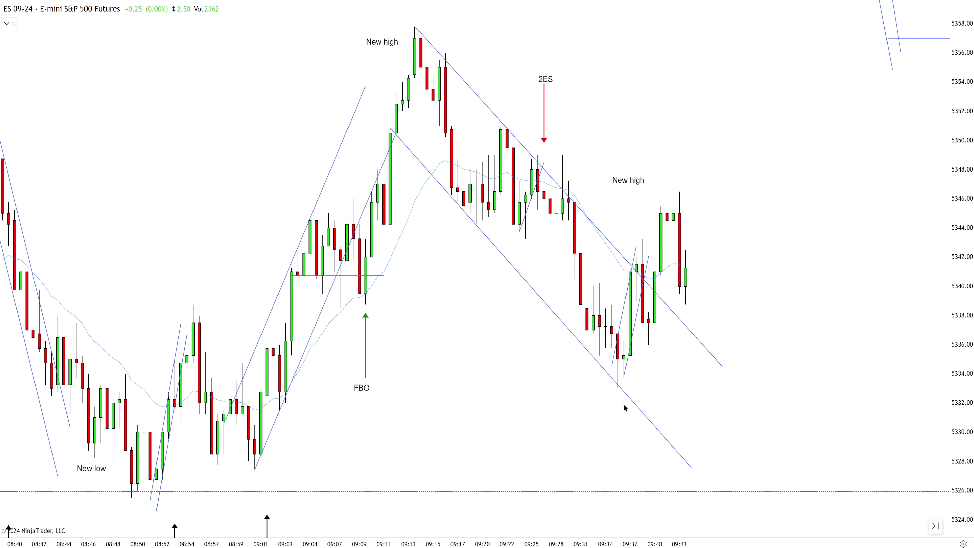
drag(569, 408, 681, 404)
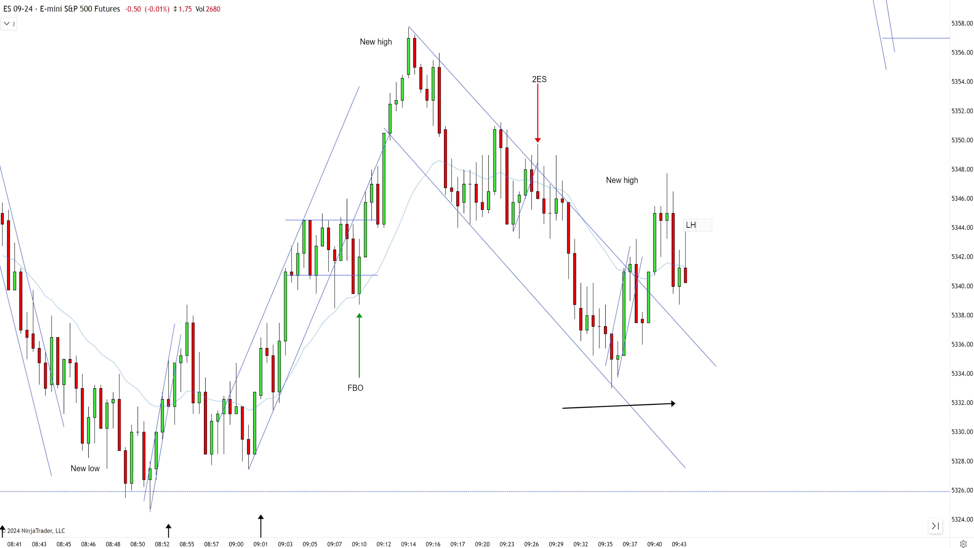
- Label the lower high after the 5348 peak LH and copy the red down arrow between the label and its bar
drag(542, 115, 687, 164)
drag(756, 227, 746, 227)
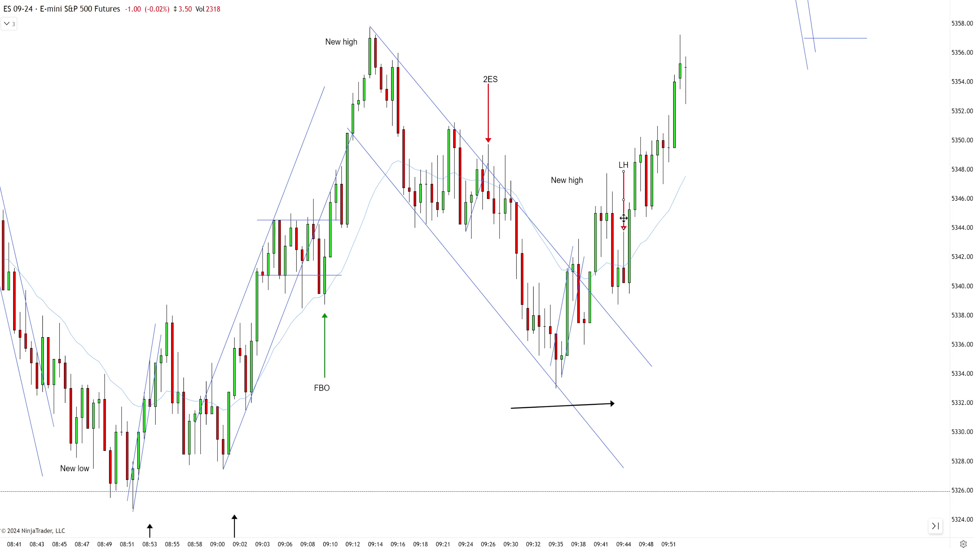
drag(624, 166, 624, 163)
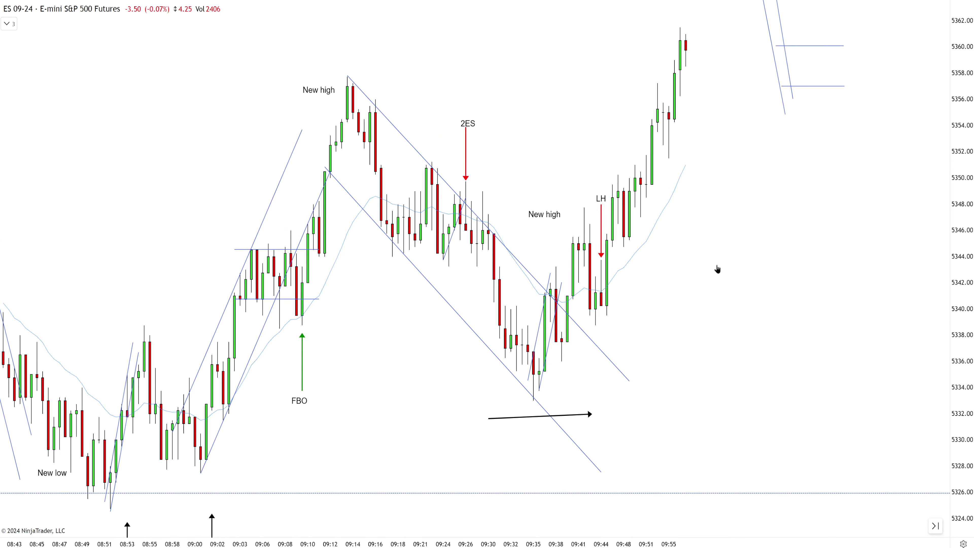
- Move the New high label closer to the 5348 peak and delete the nearly horizontal black arrow beneath the lows
click(540, 217)
drag(540, 217, 557, 215)
click(687, 259)
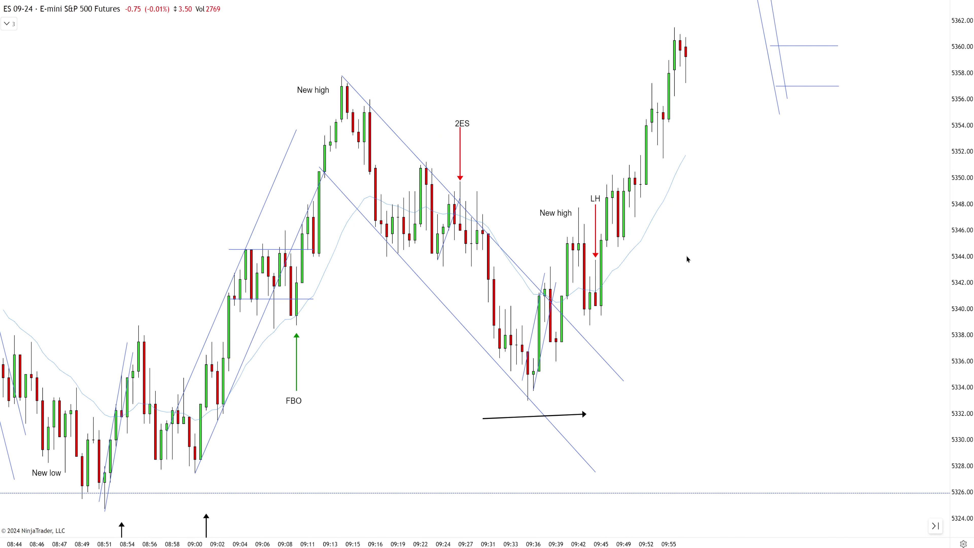
click(576, 415)
key(Delete)
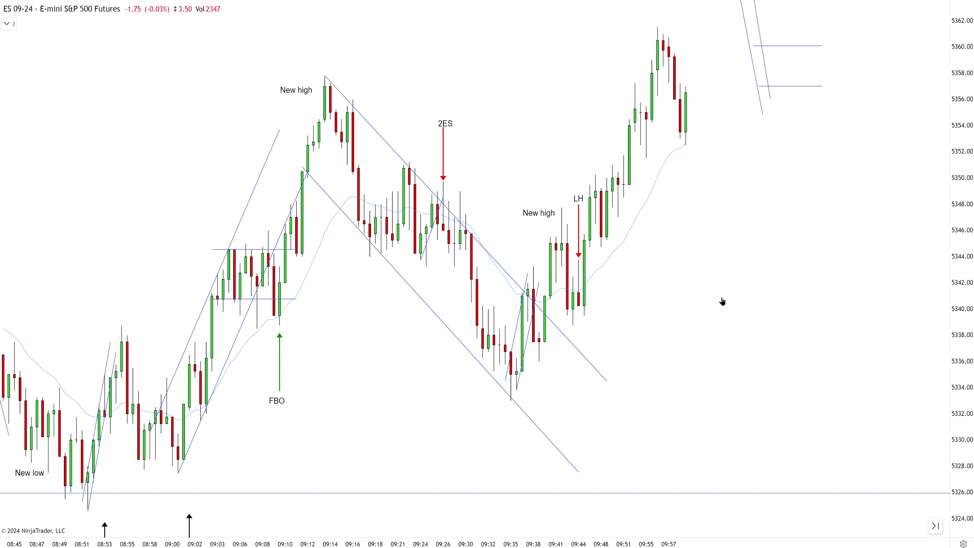
- Draw a long rising trend line from the low near 5333 and place a parallel copy along the rally's highs
drag(526, 400, 762, 61)
drag(621, 265, 566, 182)
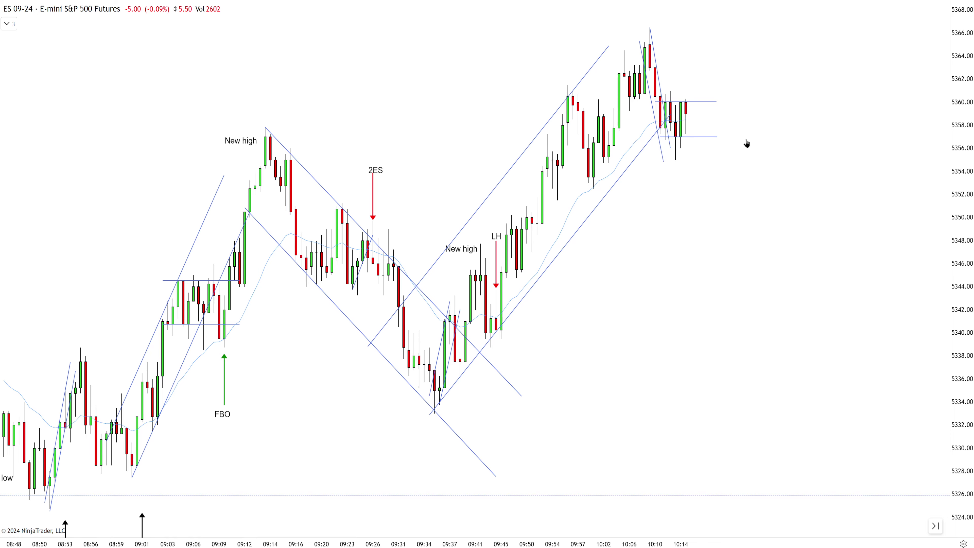
- Delete both lines of the wide rising channel that starts at the low near 5333
scroll(700, 130, up, 3)
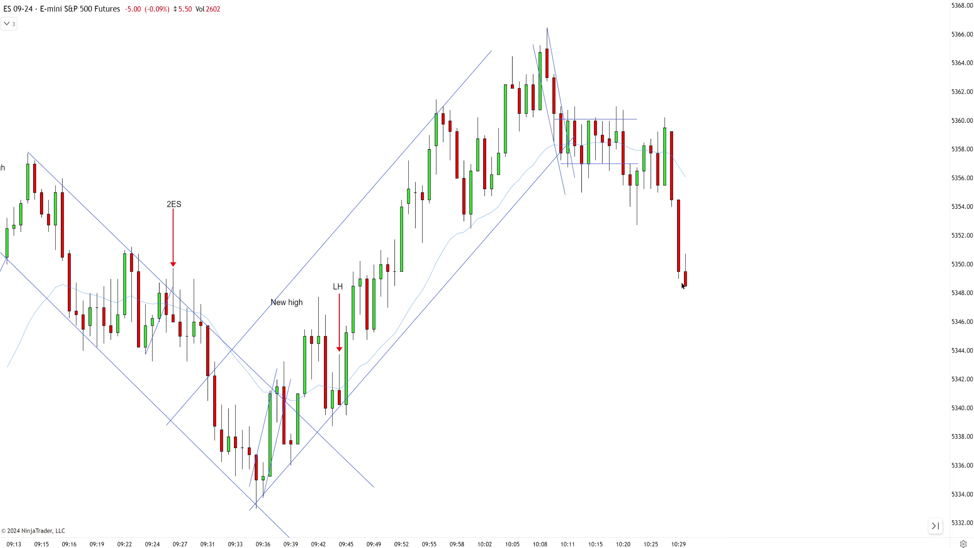
scroll(682, 286, down, 5)
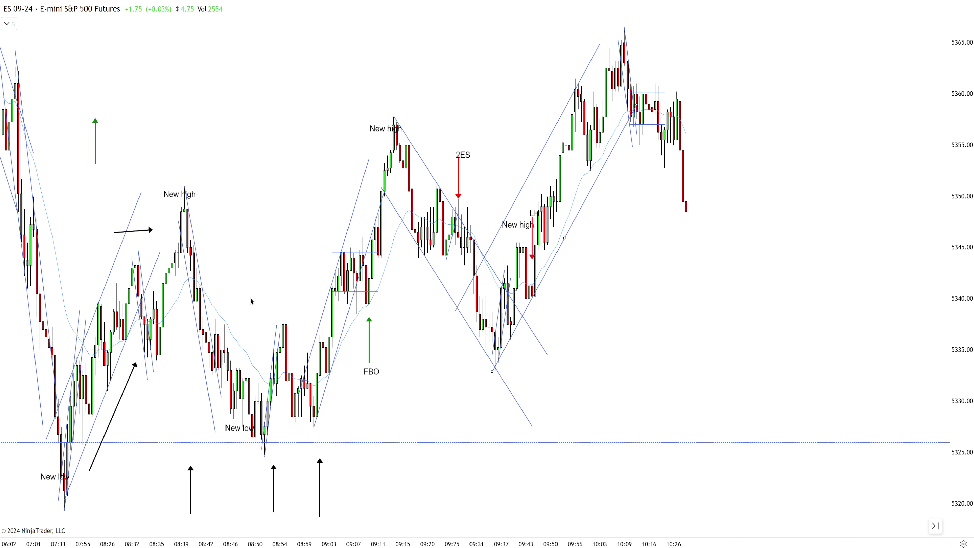
click(529, 175)
key(Delete)
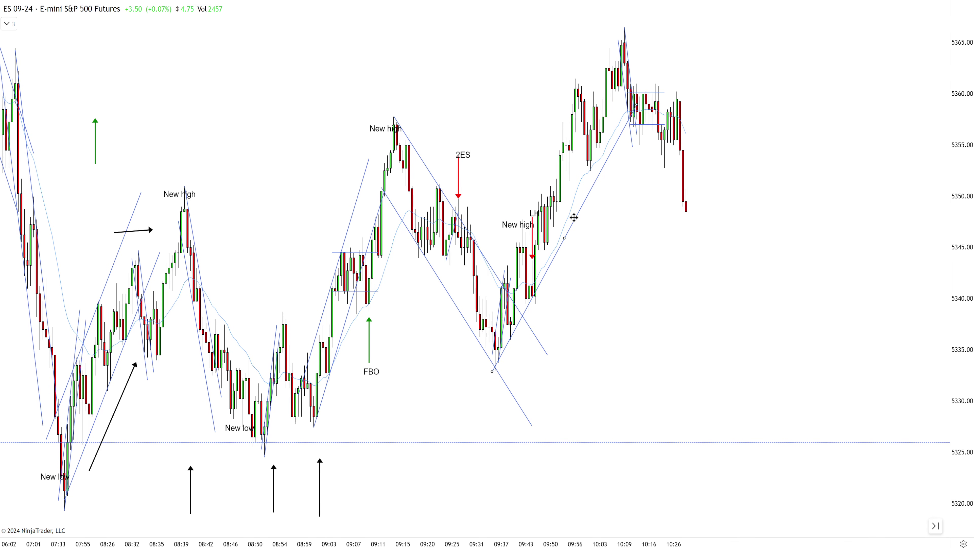
key(Delete)
- Draw a steeper rising channel from the low just after the LH bar and move the New high label beside the latest peak
key(F2)
click(535, 304)
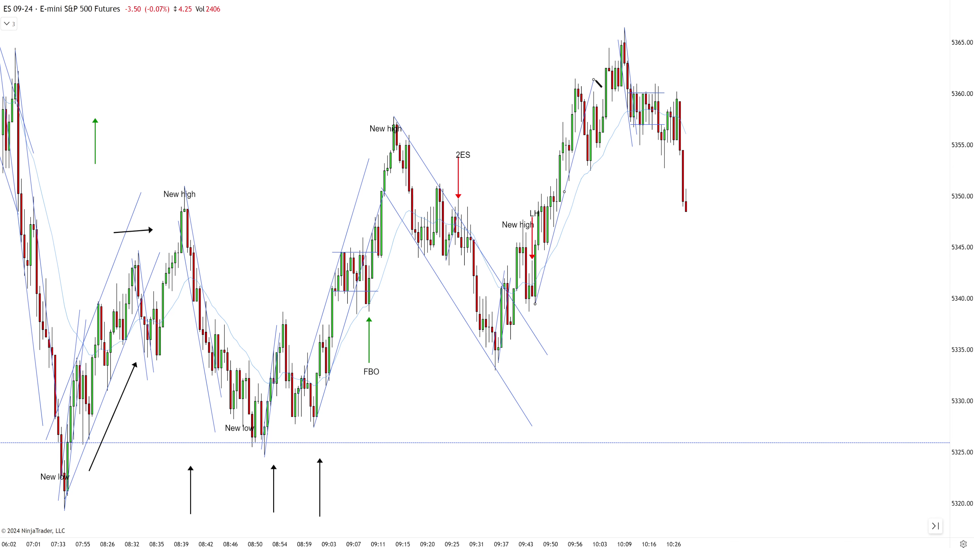
drag(572, 163, 556, 158)
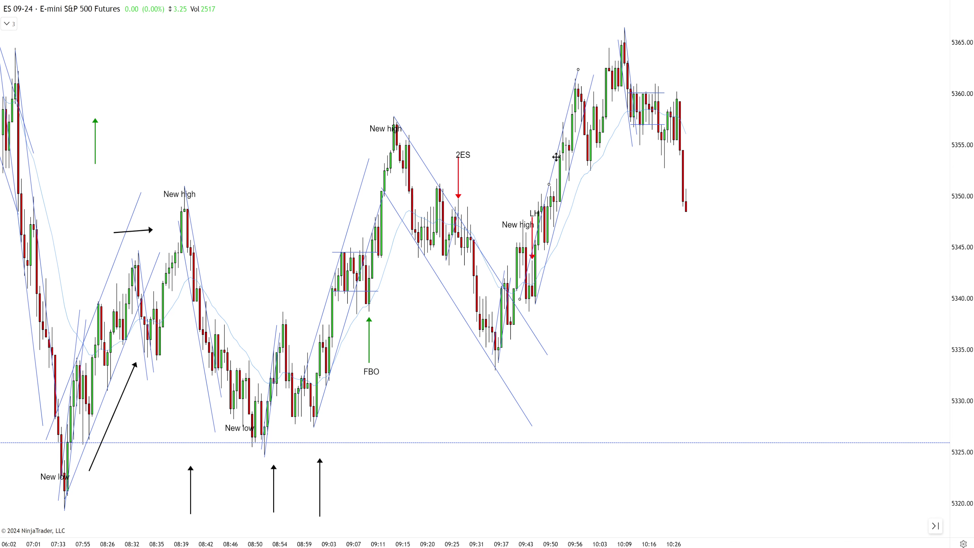
drag(518, 224, 604, 43)
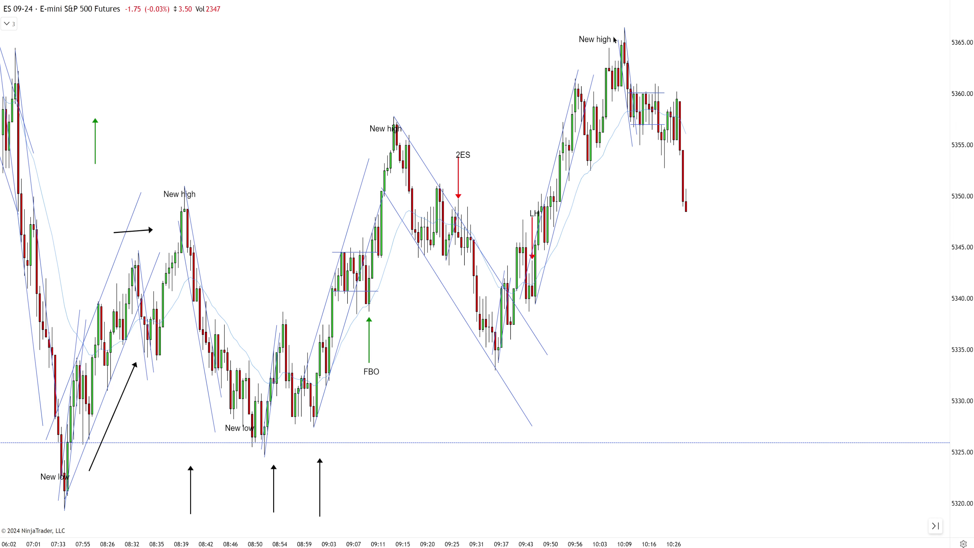
- Draw a falling trend line from the latest peak near 5366 along the lower highs and place a parallel copy along the pullback lows
drag(807, 203, 792, 201)
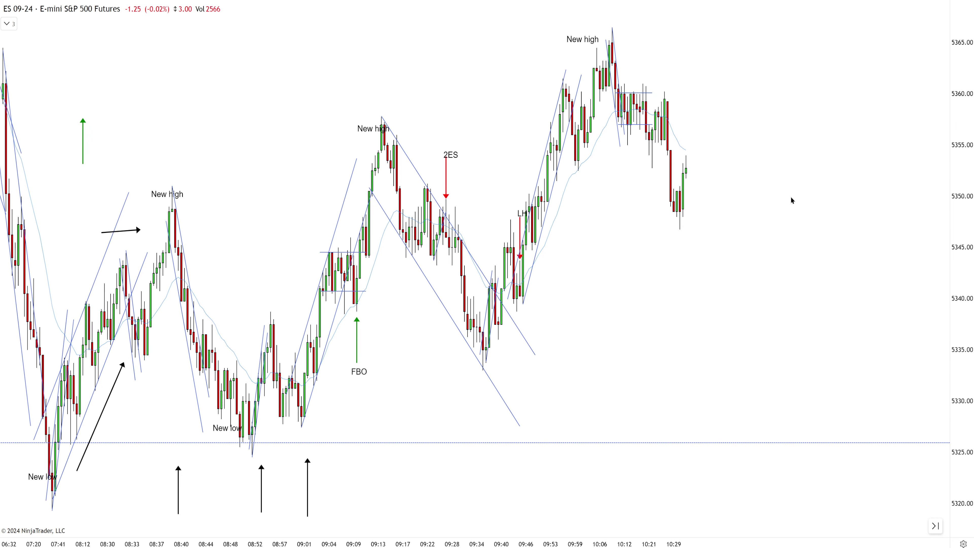
scroll(791, 201, up, 1)
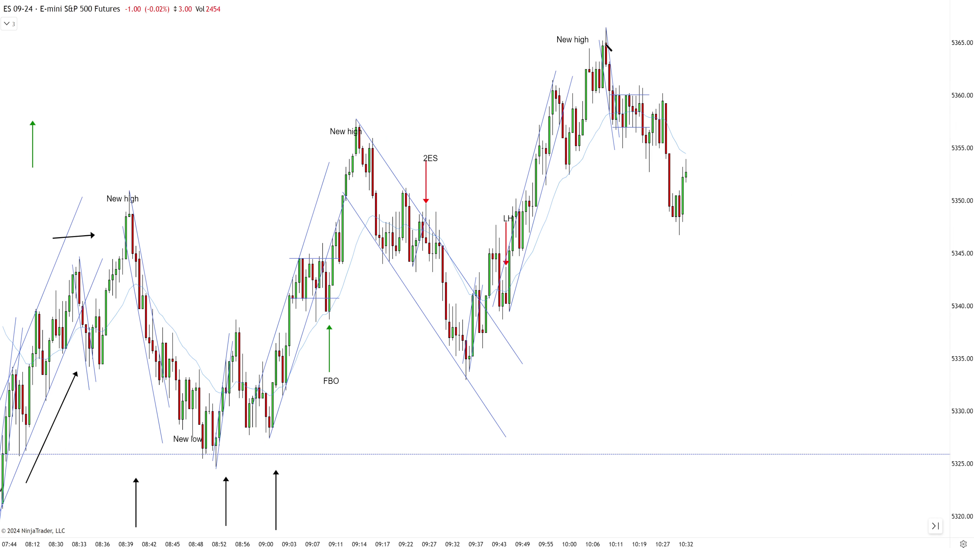
click(606, 27)
click(806, 282)
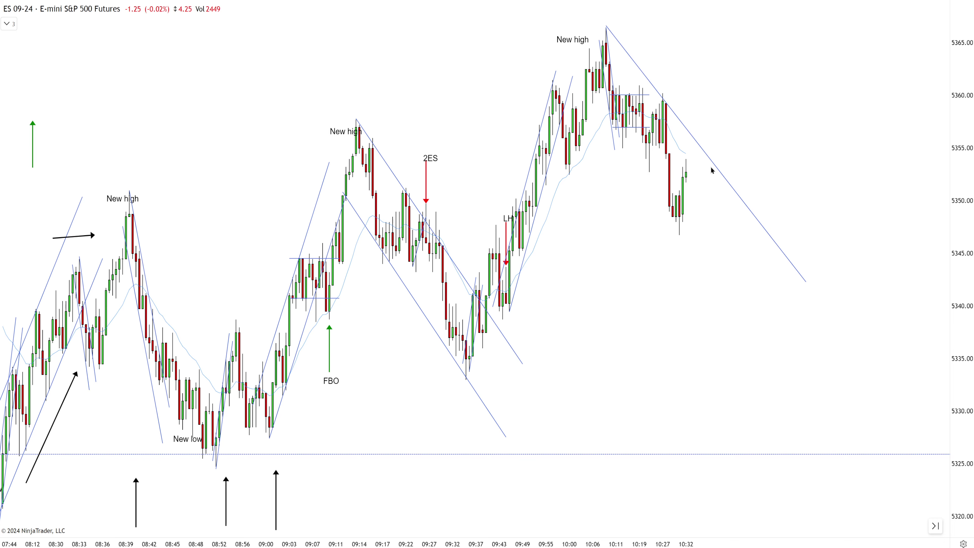
click(692, 145)
drag(692, 145, 655, 203)
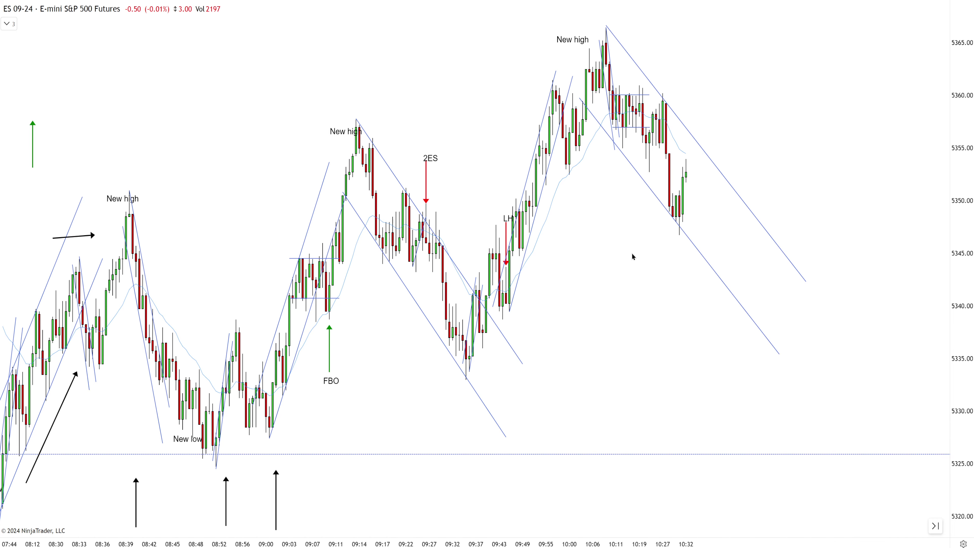
- Draw a short rising line from the low near 5347 up to the newest falling channel's upper line
scroll(725, 217, up, 3)
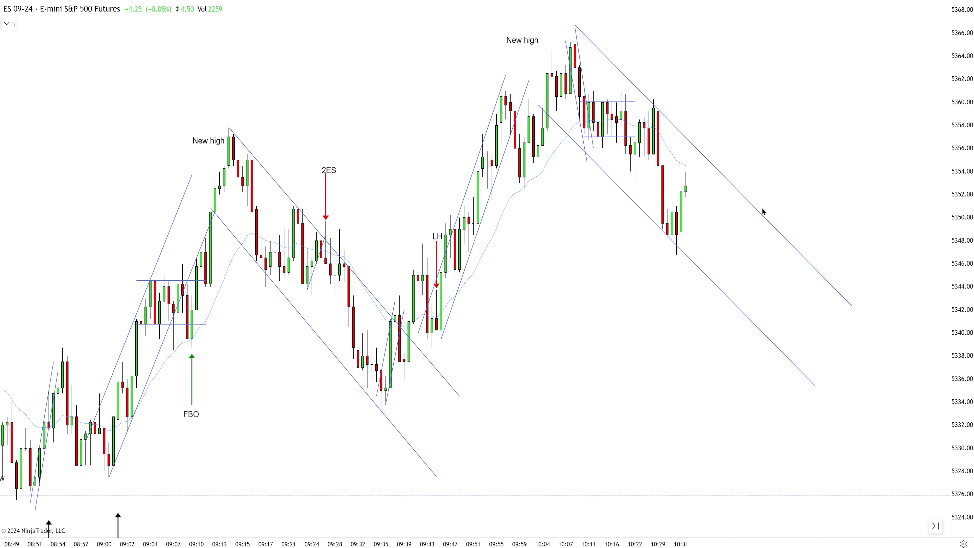
key(F2)
click(661, 271)
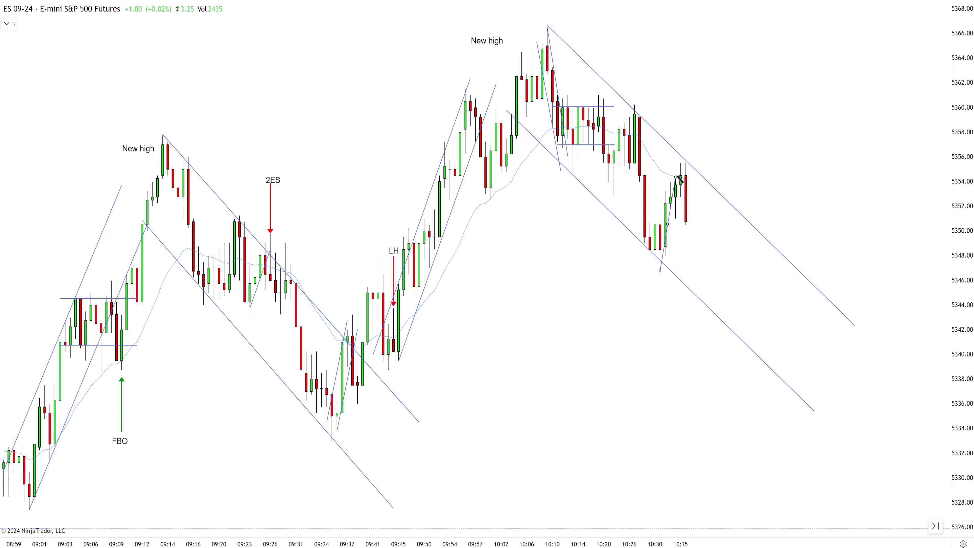
click(682, 158)
scroll(661, 275, up, 1)
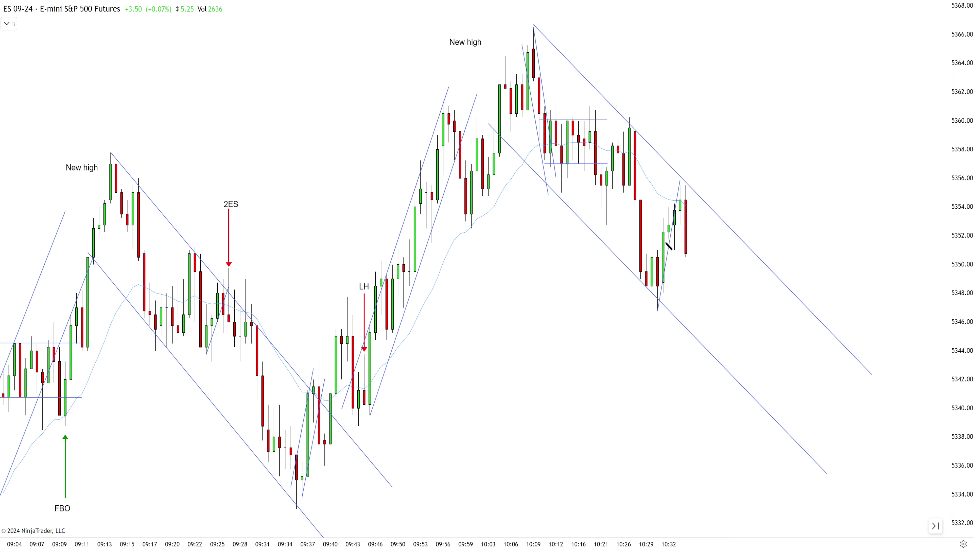
click(675, 227)
click(697, 227)
click(682, 228)
key(Delete)
key(Delete)
drag(680, 232, 702, 232)
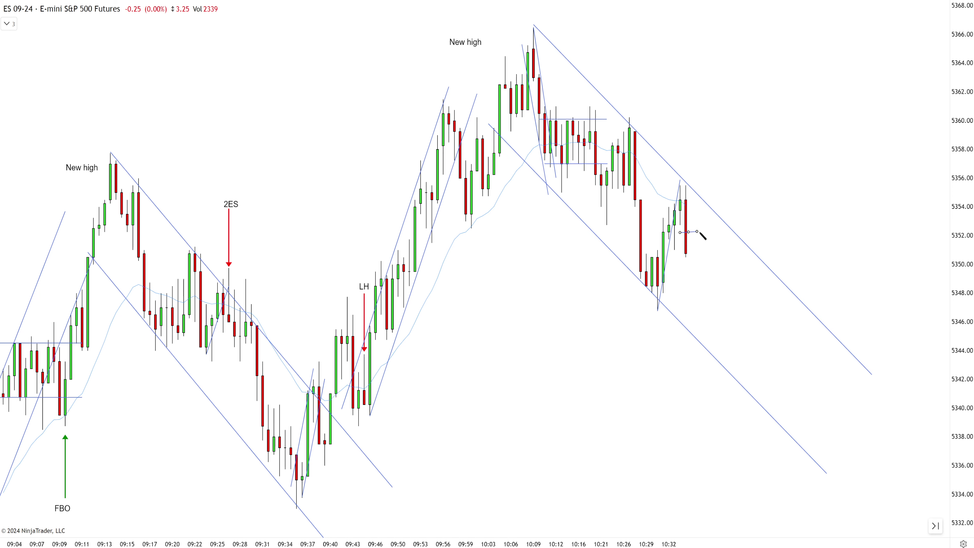
click(699, 233)
key(Delete)
- Copy the red down arrow and 2ES label above the bounce high at the newest channel's upper line and nudge that line slightly down
ctrl+drag(230, 241, 679, 144)
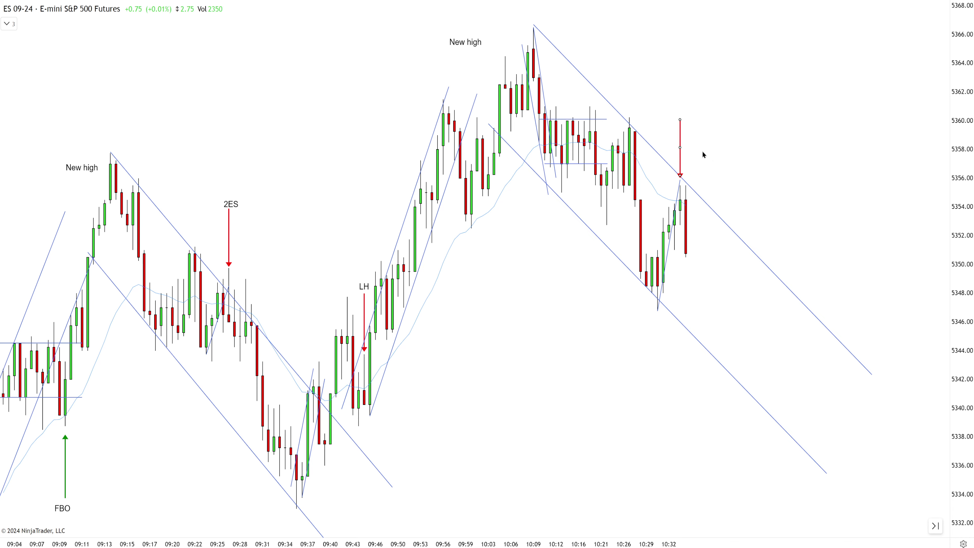
click(238, 206)
drag(238, 207, 684, 114)
drag(649, 141, 649, 144)
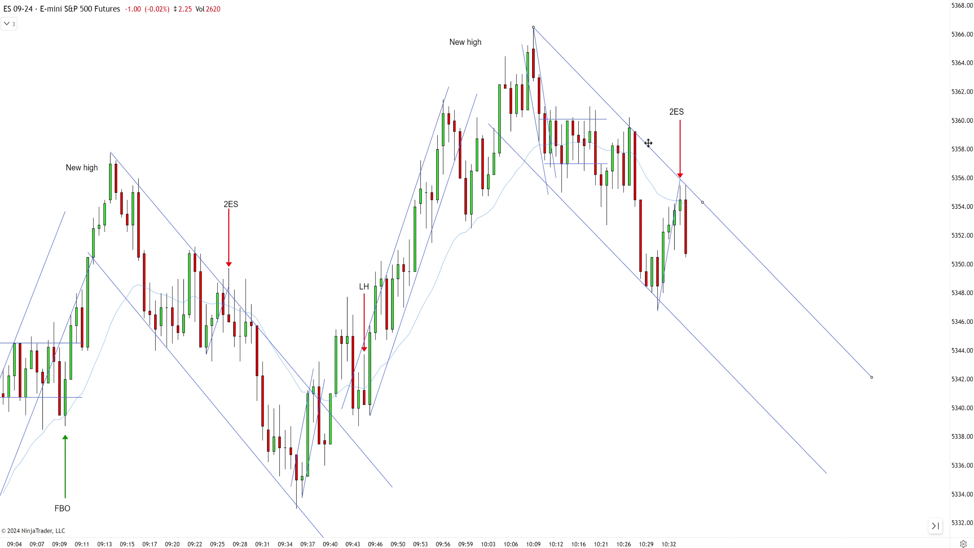
drag(783, 208, 766, 209)
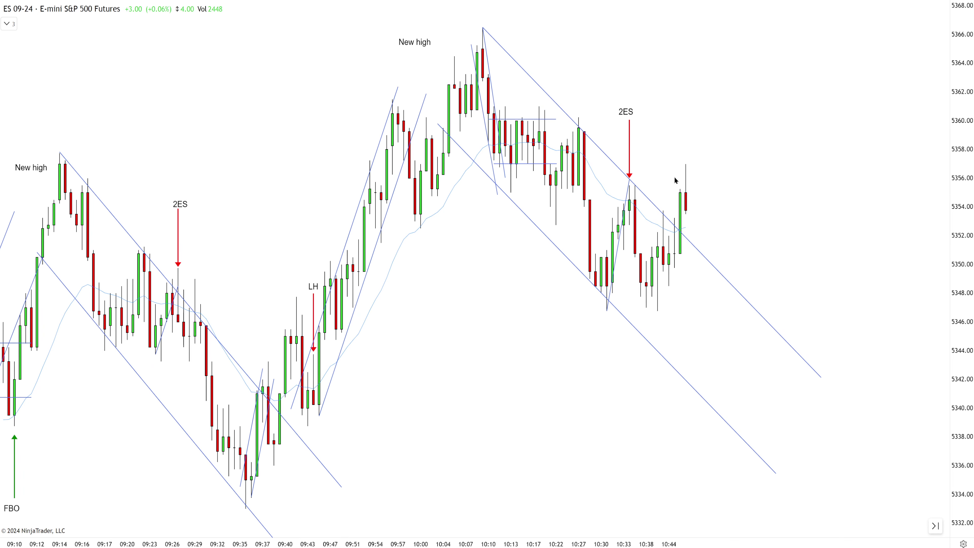
- Shorten the latest 2ES arrow and draw a rising channel from the low near 5347, with a parallel copy above the bars
mouse_move(628, 150)
mouse_down()
mouse_move(630, 118)
mouse_move(635, 141)
mouse_up()
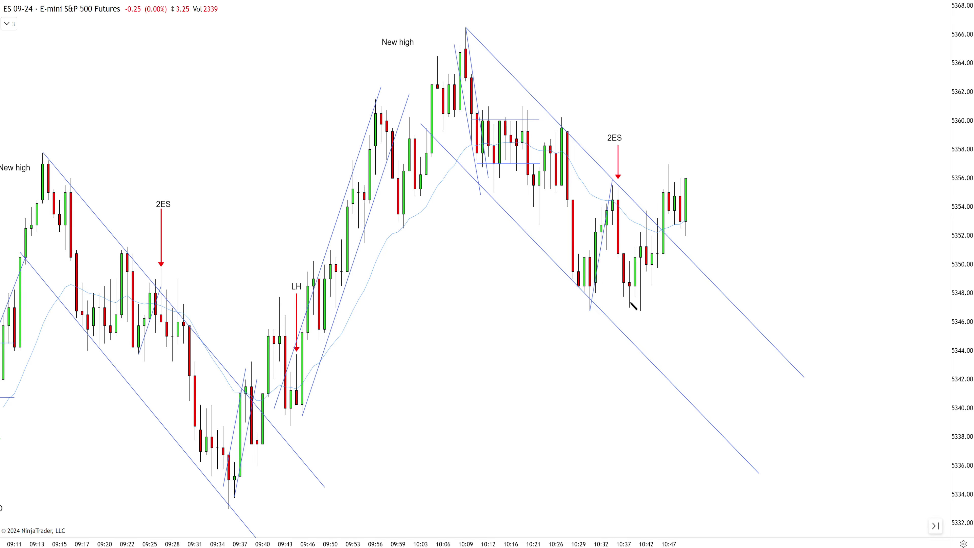
click(629, 307)
click(726, 159)
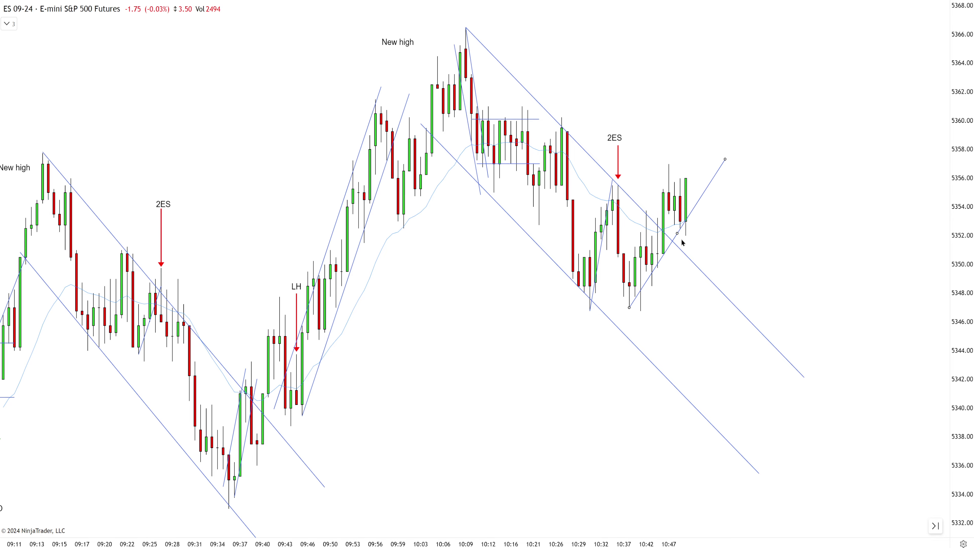
key(ctrl+c)
key(ctrl+v)
drag(681, 235, 657, 199)
- Draw a long rising trend line from the major low near 5319 under the swing lows and place a parallel copy along the New high peaks
scroll(525, 309, down, 7)
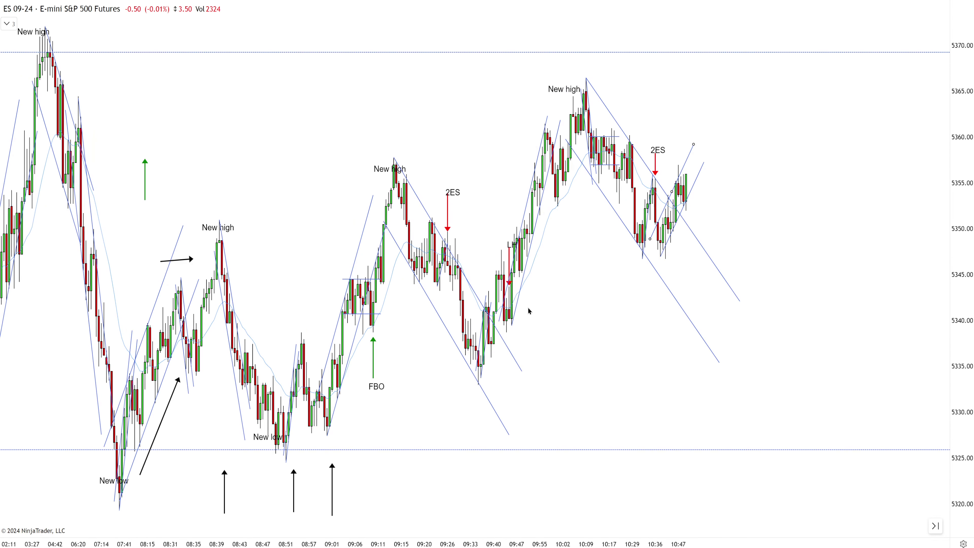
click(120, 510)
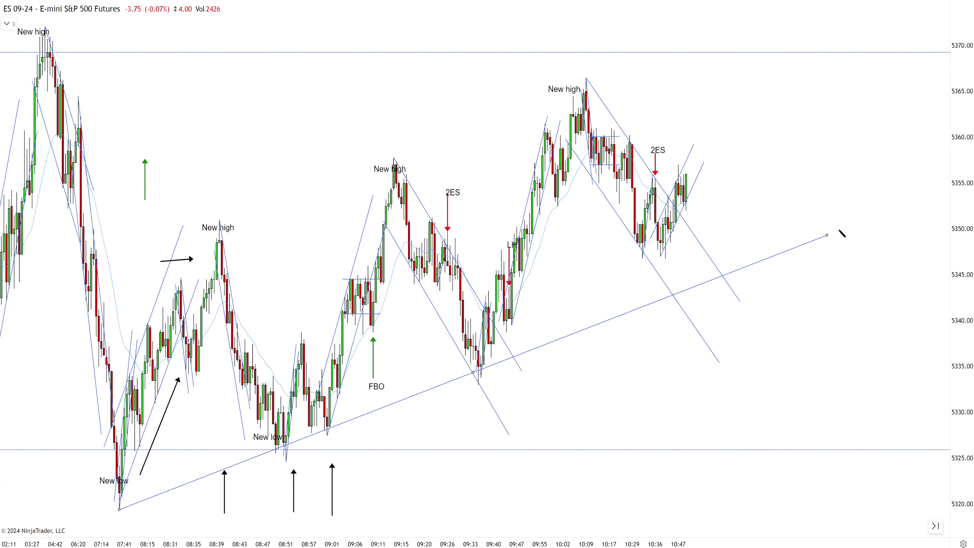
click(884, 211)
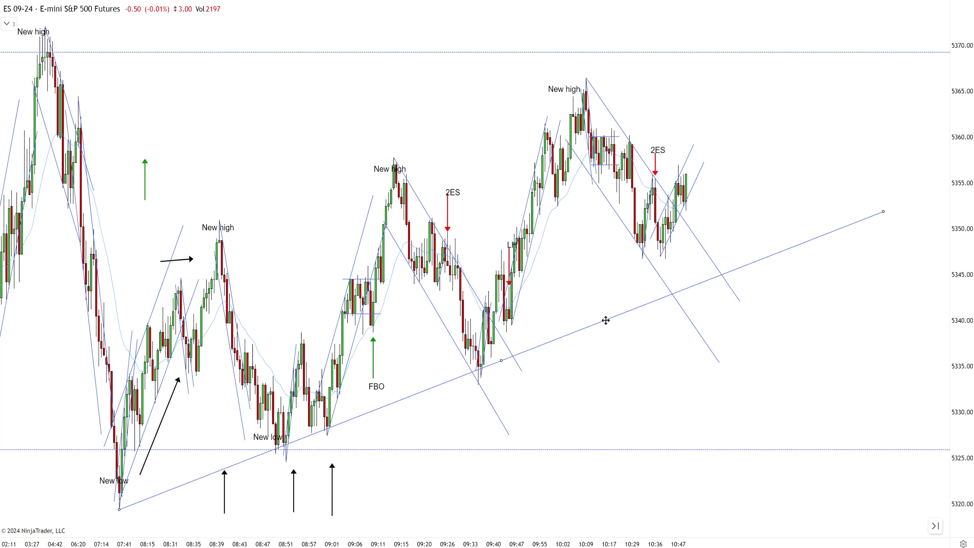
key(ctrl+c)
key(ctrl+v)
drag(570, 338, 550, 102)
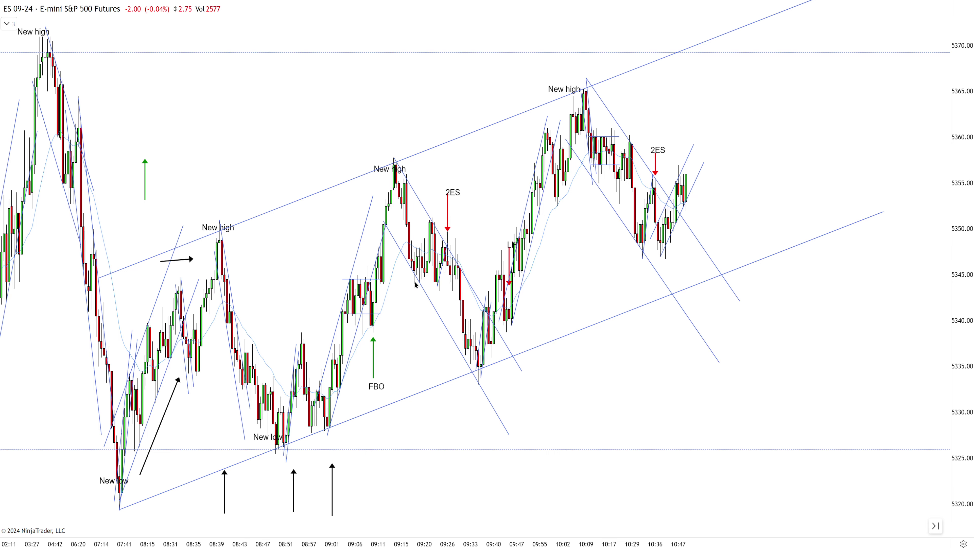
- Move the New low label from the low near 5325 to just below the latest low near 5341
scroll(668, 246, up, 6)
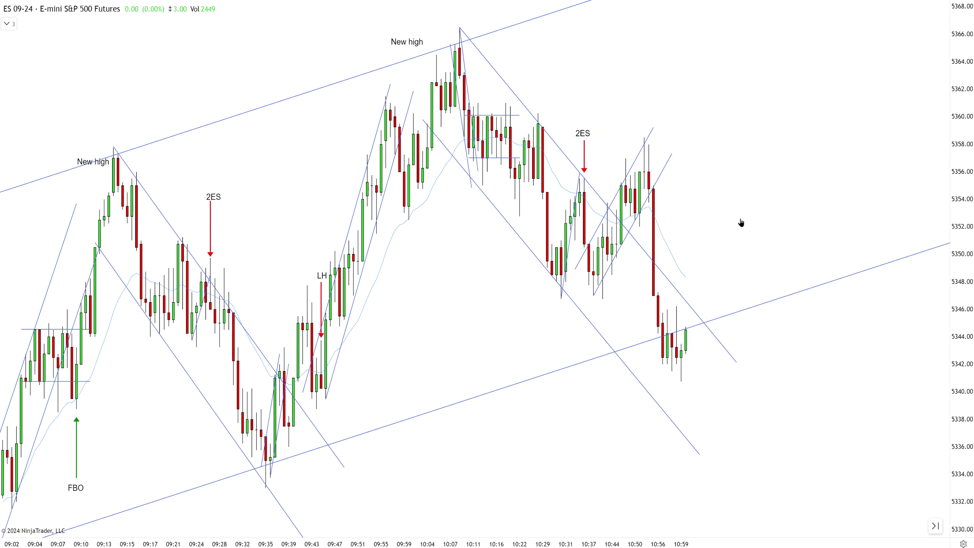
scroll(182, 448, down, 3)
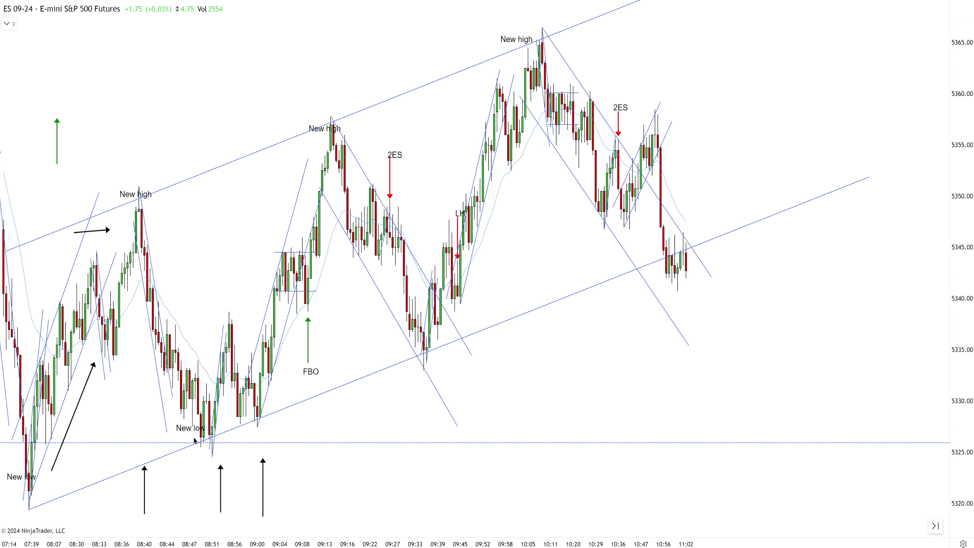
drag(185, 432, 646, 300)
scroll(667, 307, up, 3)
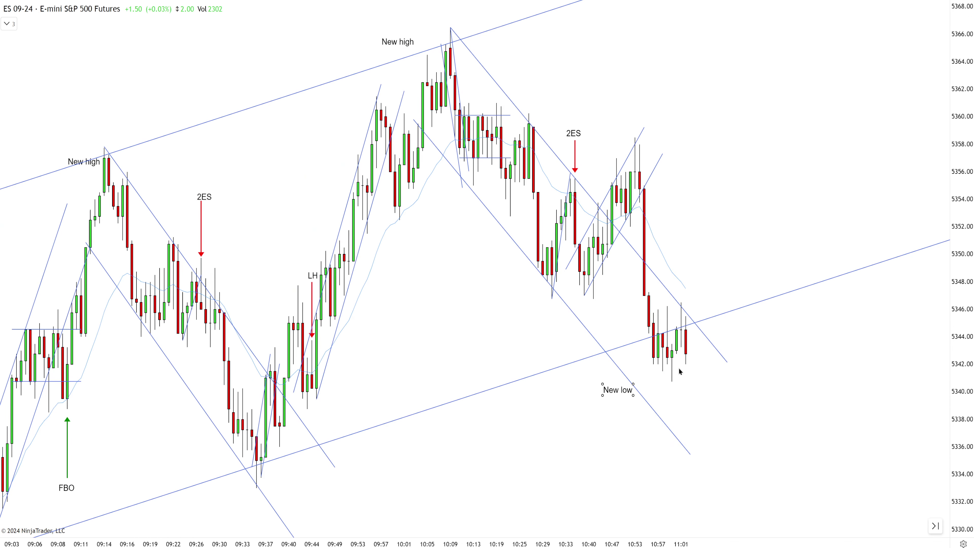
scroll(679, 371, up, 1)
drag(612, 406, 638, 400)
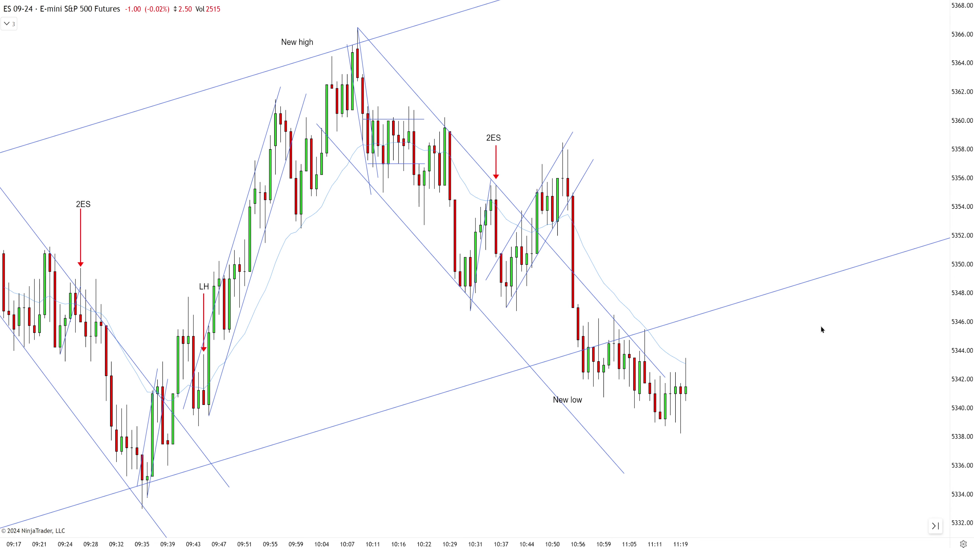
- Draw a black arrow from the peak near 5366 to the low near 5347 and place a parallel copy from the peak near 5358
drag(357, 29, 469, 317)
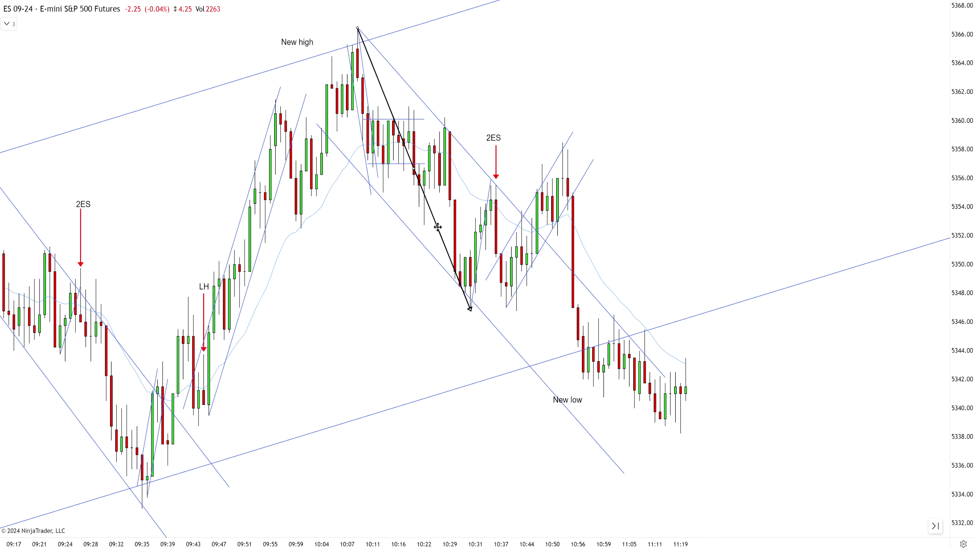
drag(439, 223, 641, 337)
click(779, 328)
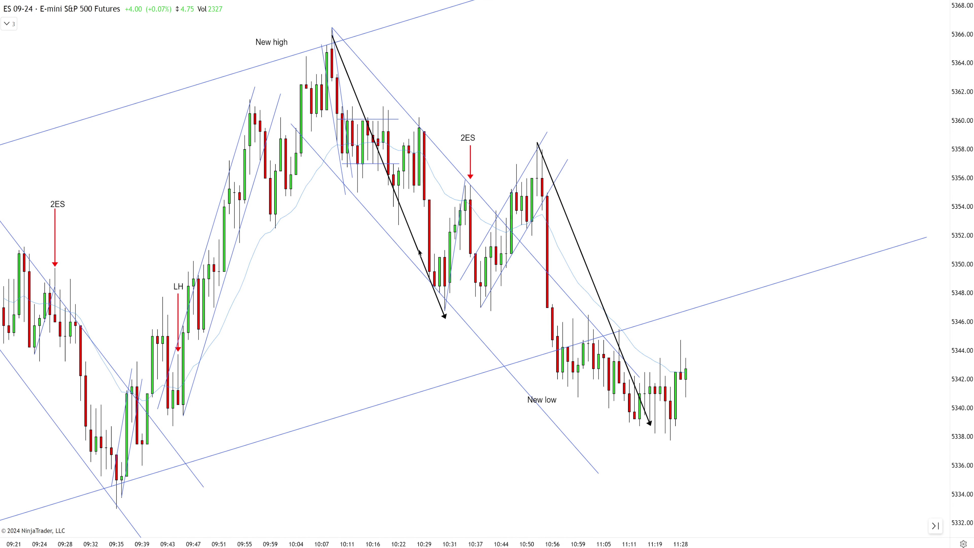
drag(418, 245, 418, 242)
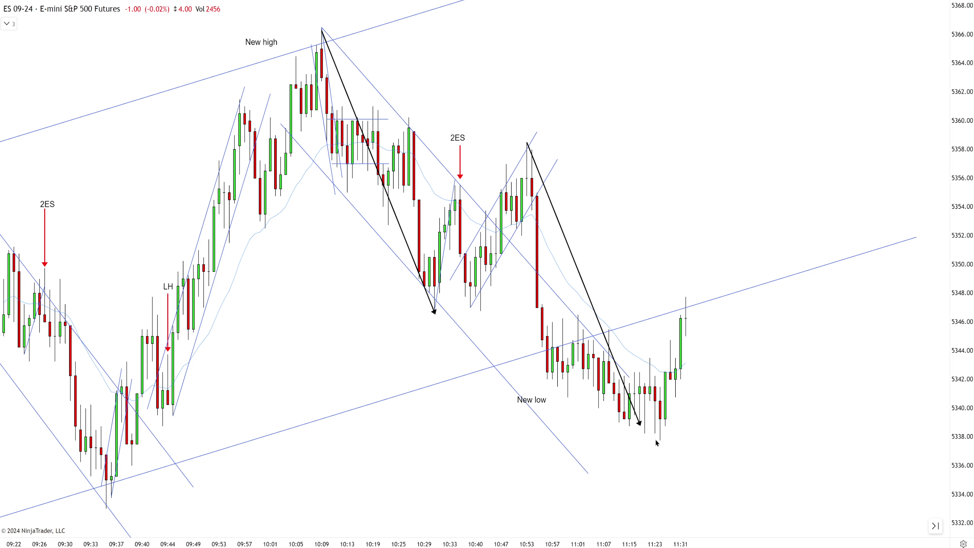
- Draw a steep rising channel from the latest low near 5338 with a parallel copy above it, and nudge the New low label slightly up
scroll(686, 386, up, 1)
key(F2)
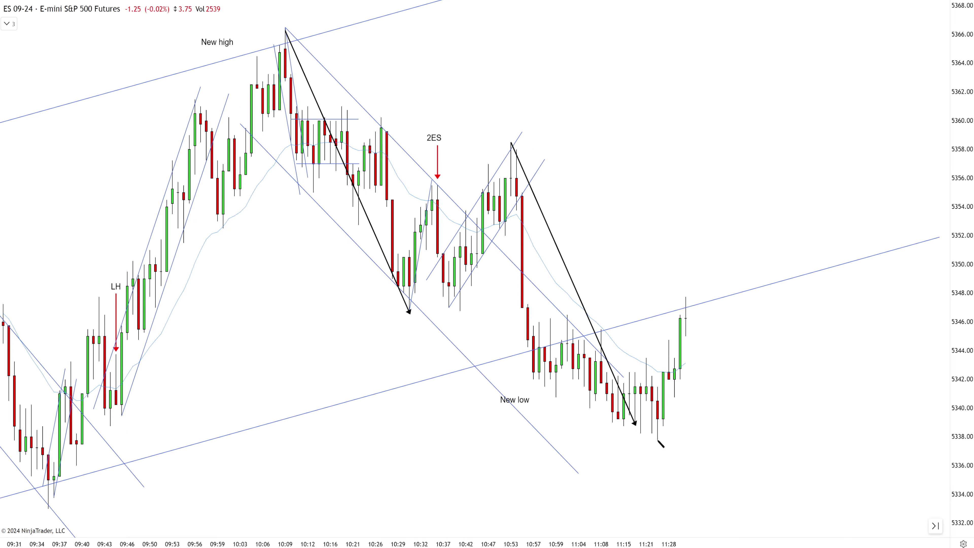
click(658, 439)
click(748, 178)
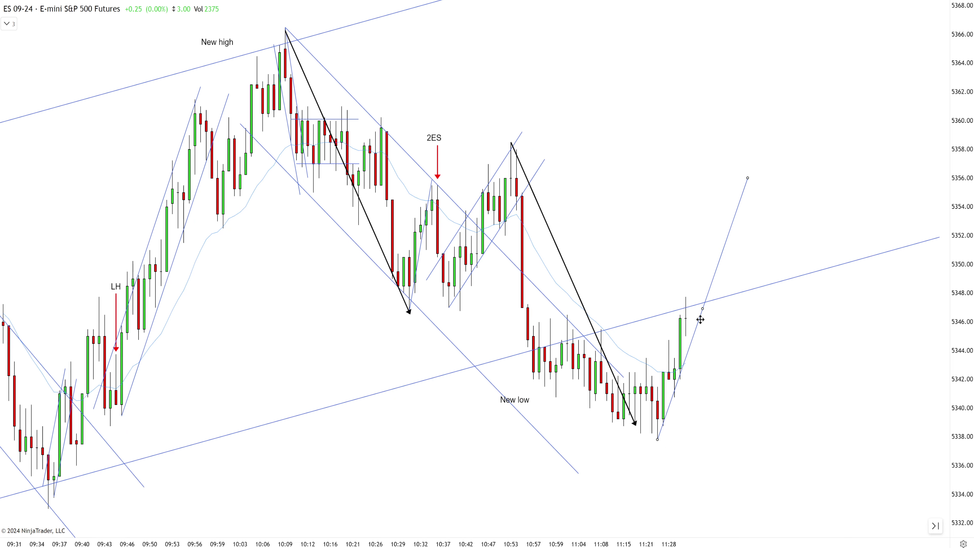
key(ctrl+c)
key(ctrl+v)
drag(695, 335, 676, 321)
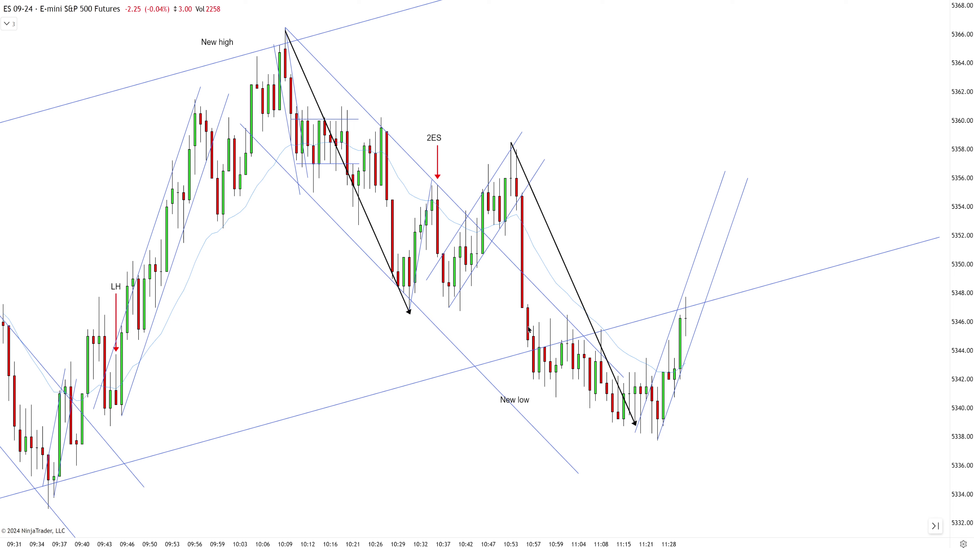
drag(517, 401, 516, 395)
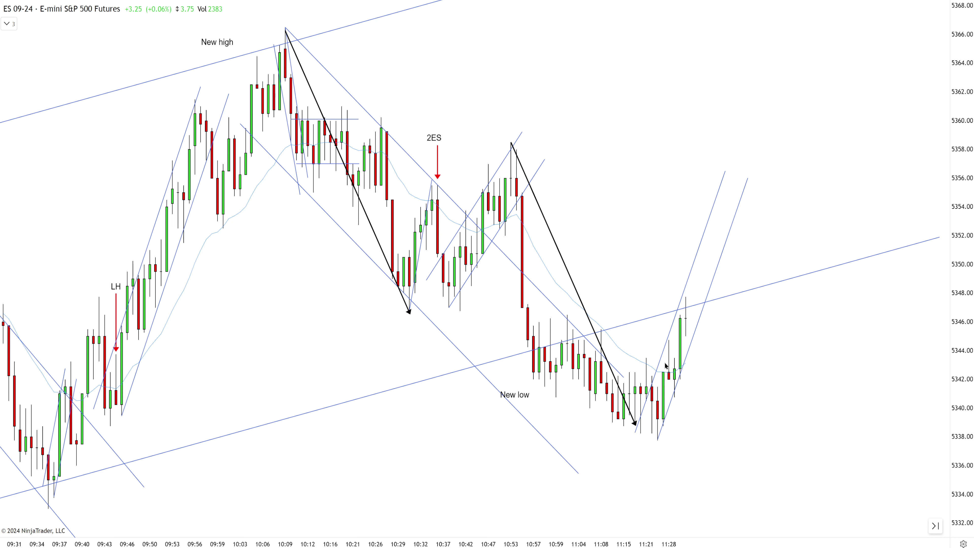
click(686, 319)
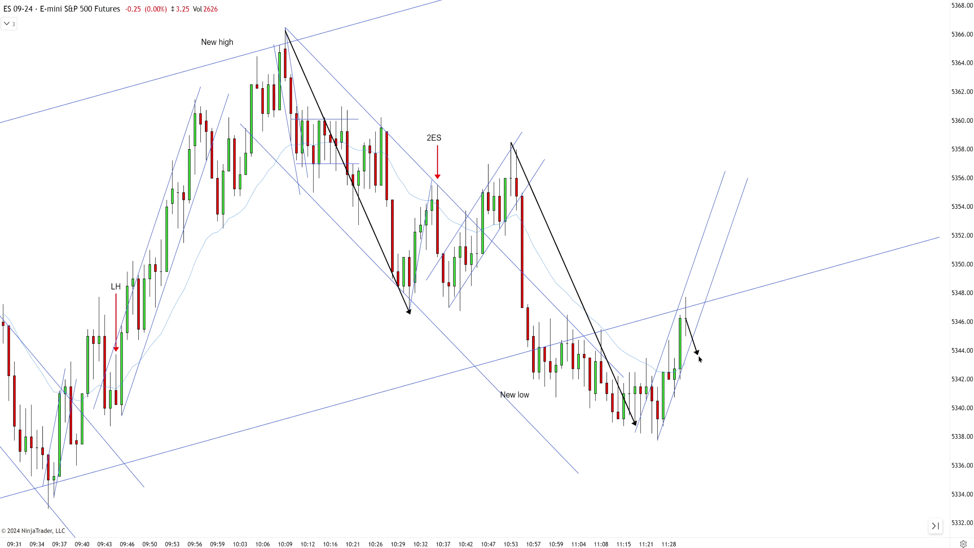
click(697, 354)
double_click(743, 236)
key(ctrl+z)
key(ctrl+z)
- Adjust the upper ends of the newest rising channel's lines to fit the latest bars
drag(781, 156, 770, 155)
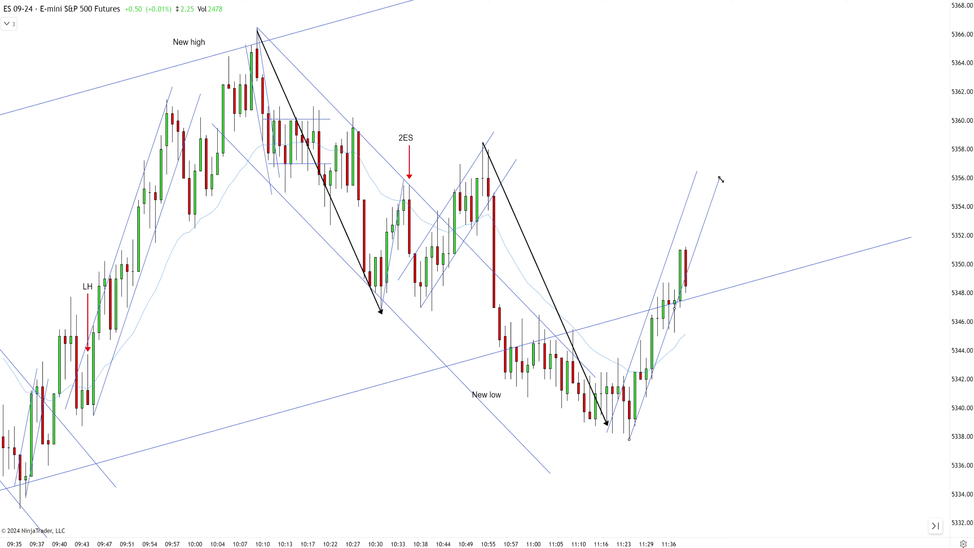
drag(723, 172, 712, 145)
click(683, 220)
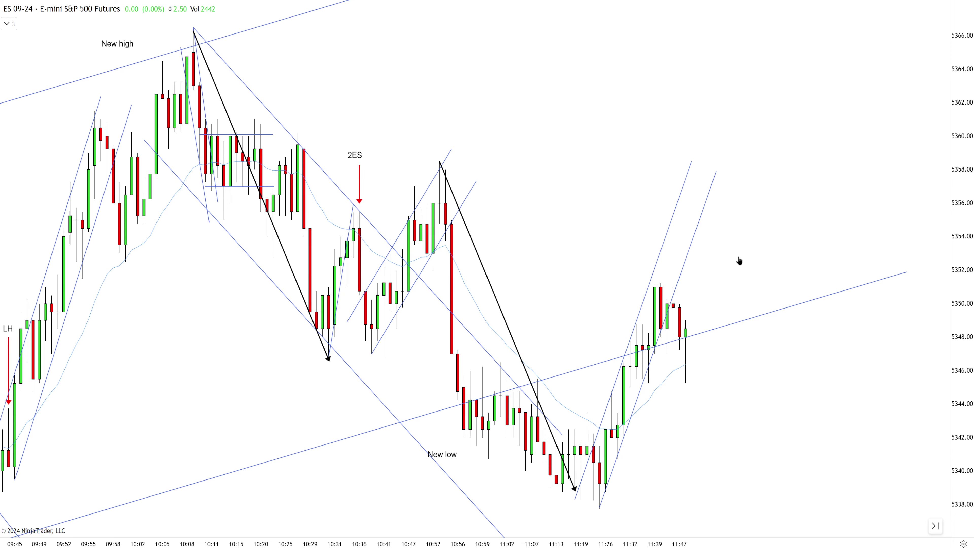
- Add a 2EL label below the pullback low near 5345 and copy the FBO's green up arrow between the label and that low
scroll(686, 277, up, 1)
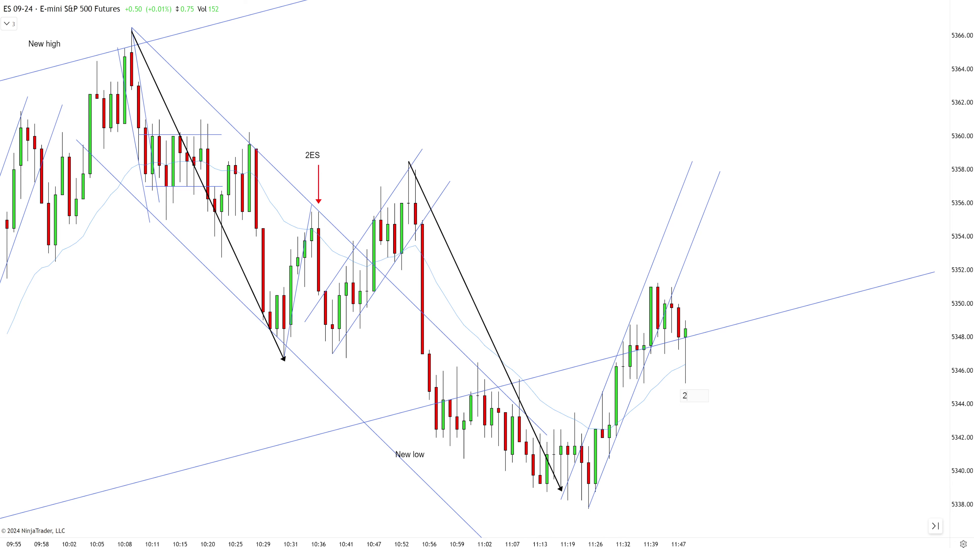
click(691, 336)
scroll(685, 335, down, 5)
scroll(228, 253, down, 1)
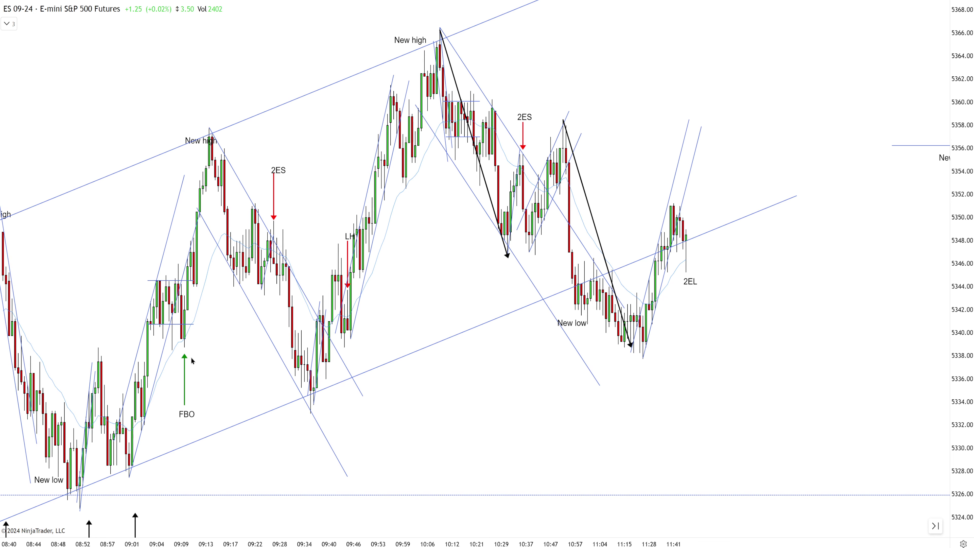
ctrl+drag(185, 369, 697, 285)
drag(695, 283, 690, 333)
scroll(743, 305, up, 2)
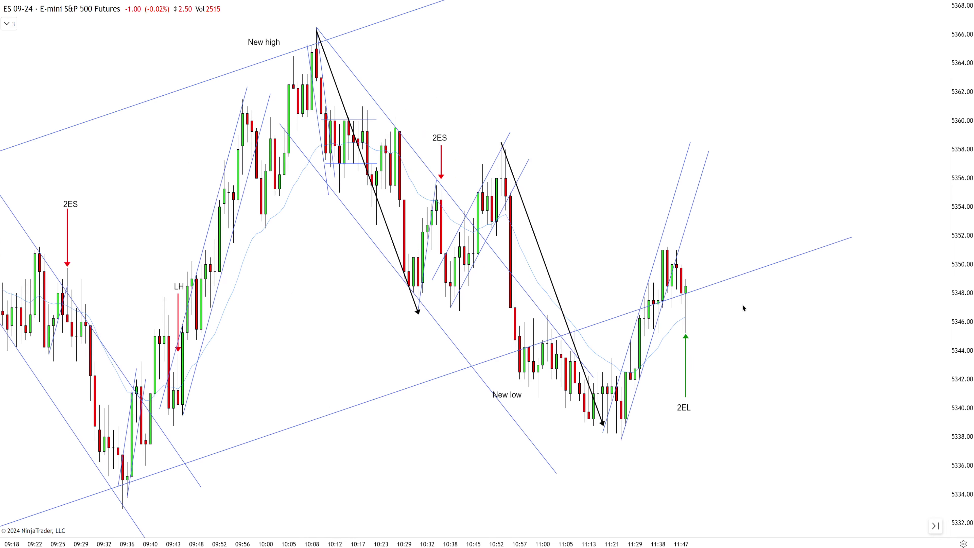
- Draw a wider rising channel from the low near 5338 under the pullback lows, with a parallel copy along the highs up to the latest bar
scroll(743, 307, up, 1)
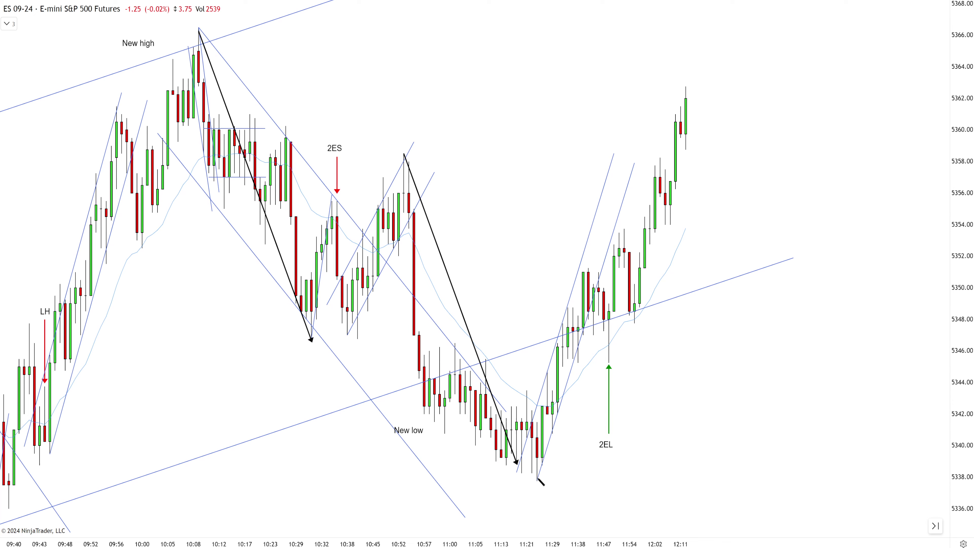
drag(538, 479, 794, 30)
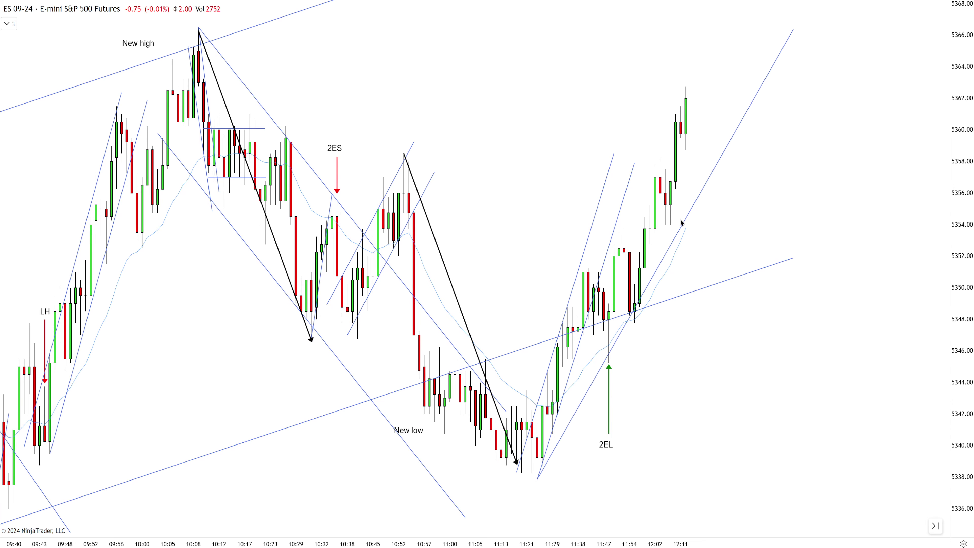
drag(682, 227, 659, 192)
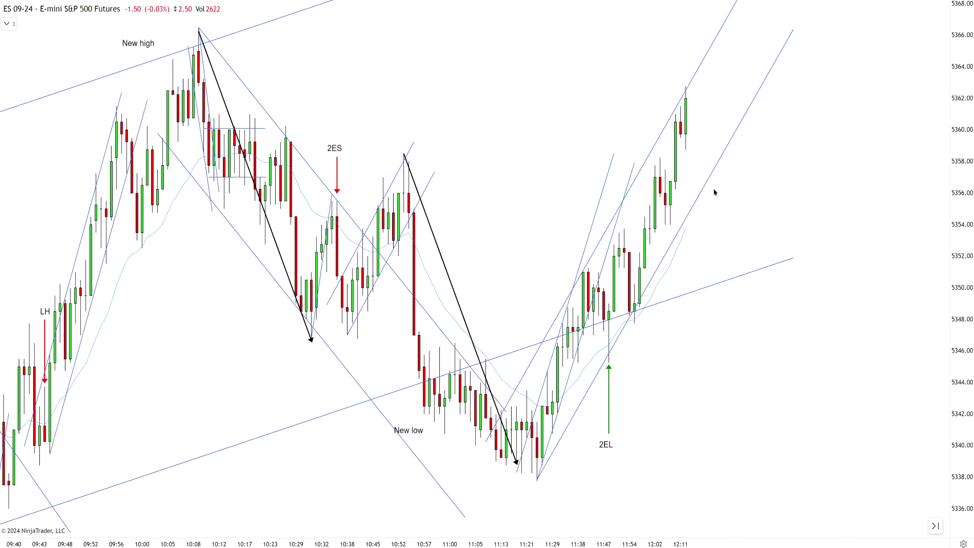
mouse_move(199, 27)
mouse_down()
mouse_move(773, 30)
mouse_move(789, 20)
mouse_up()
key(Delete)
drag(199, 27, 711, 25)
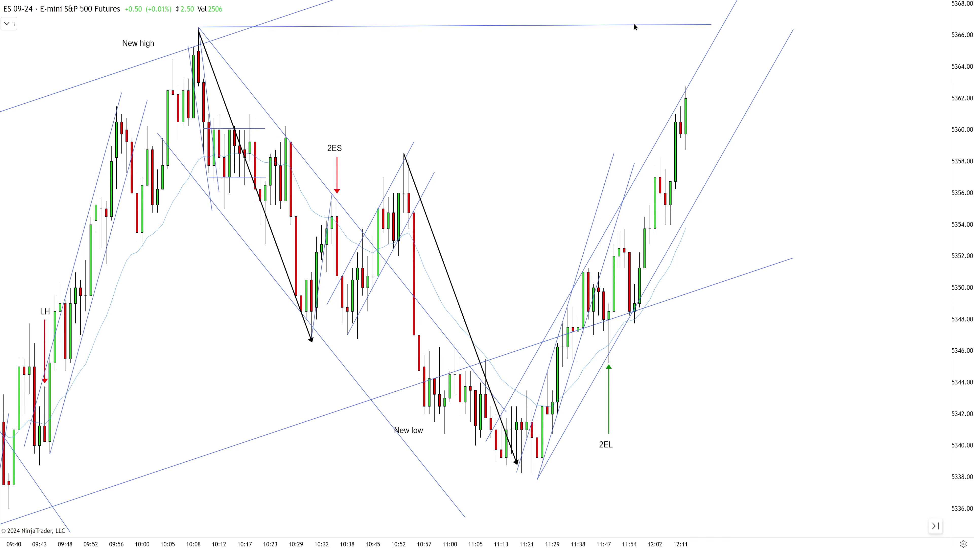
click(649, 26)
key(Delete)
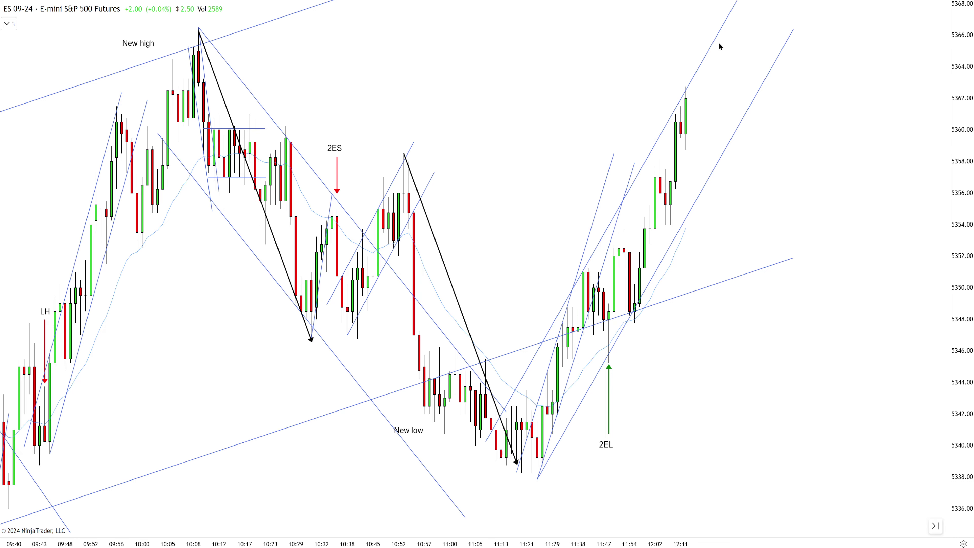
- Copy the New high label beside the latest highs near 5373 and nudge it slightly up
drag(748, 41, 727, 48)
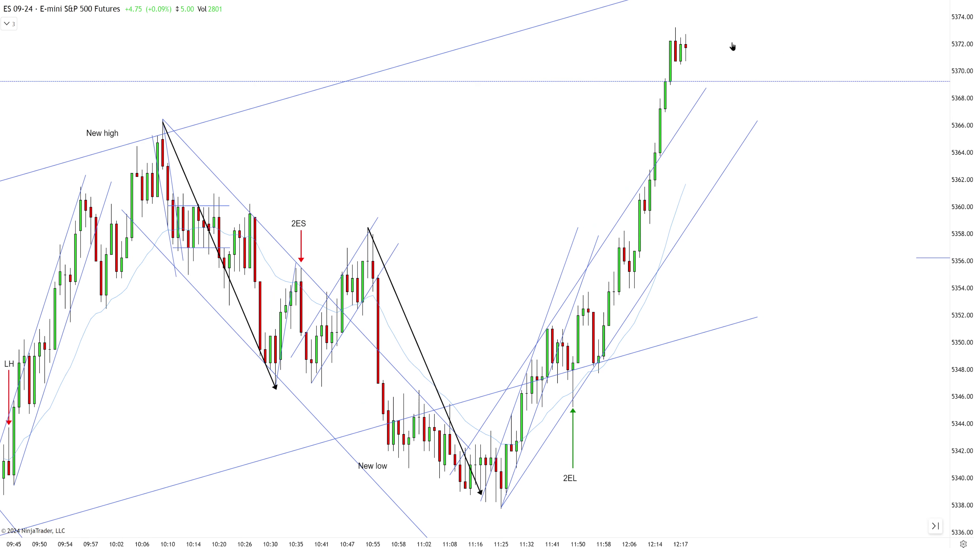
click(105, 135)
key(ctrl+c)
key(ctrl+v)
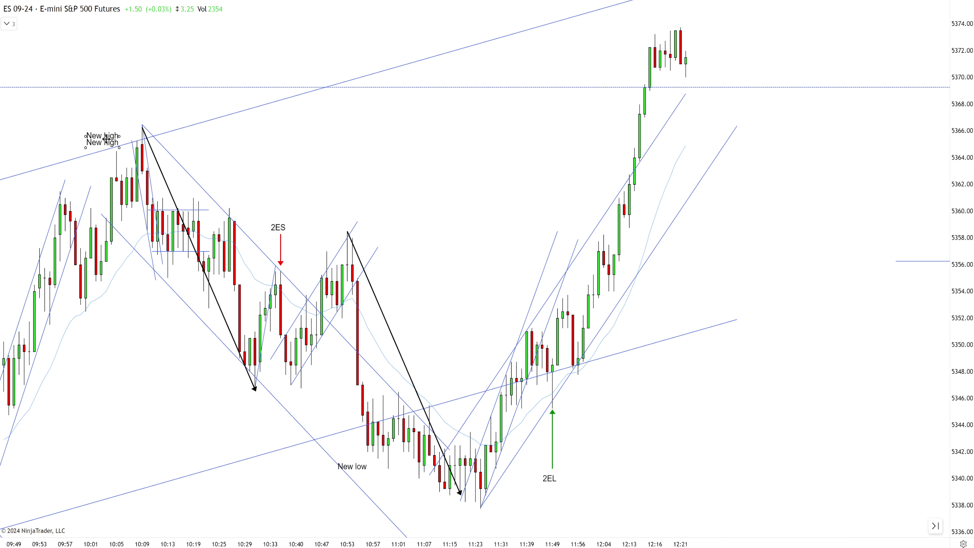
drag(110, 141, 645, 28)
scroll(566, 99, down, 4)
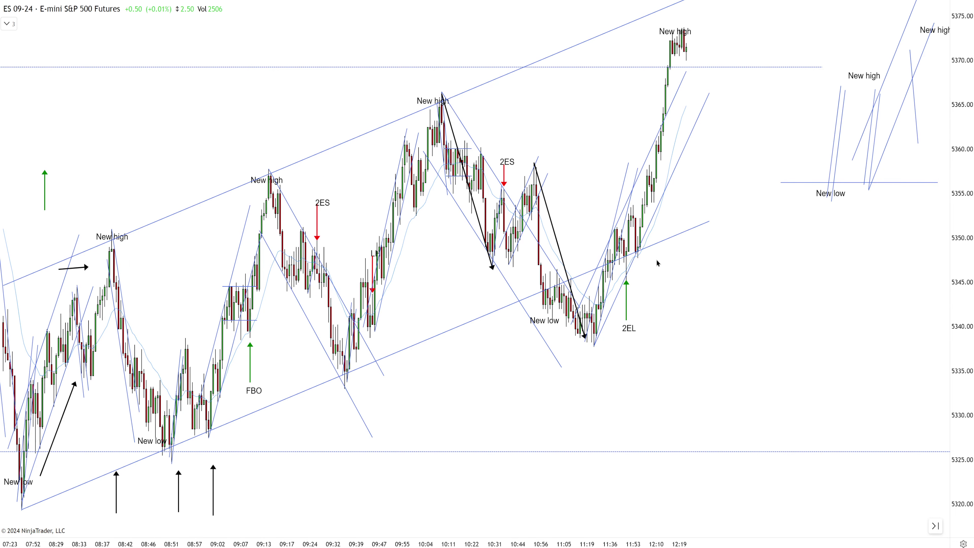
scroll(693, 30, down, 1)
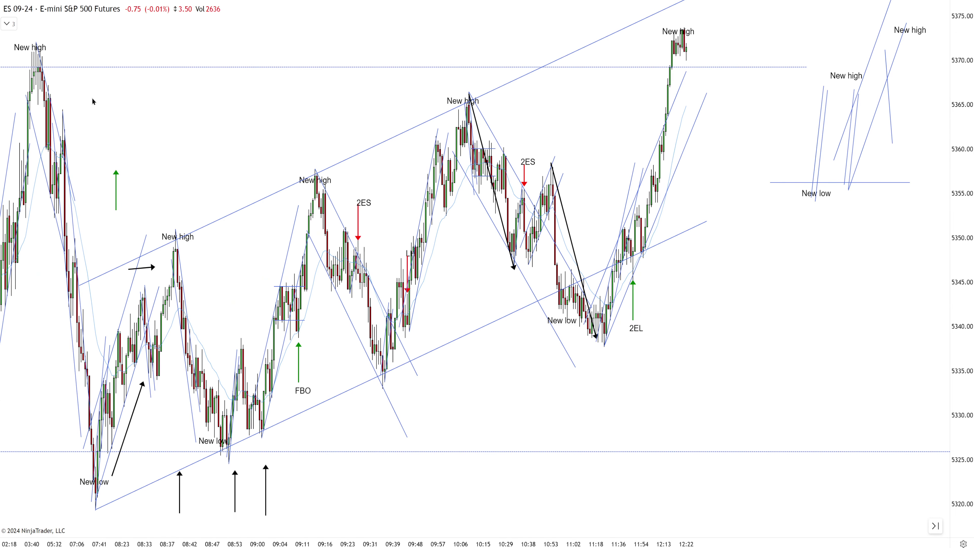
scroll(602, 175, up, 4)
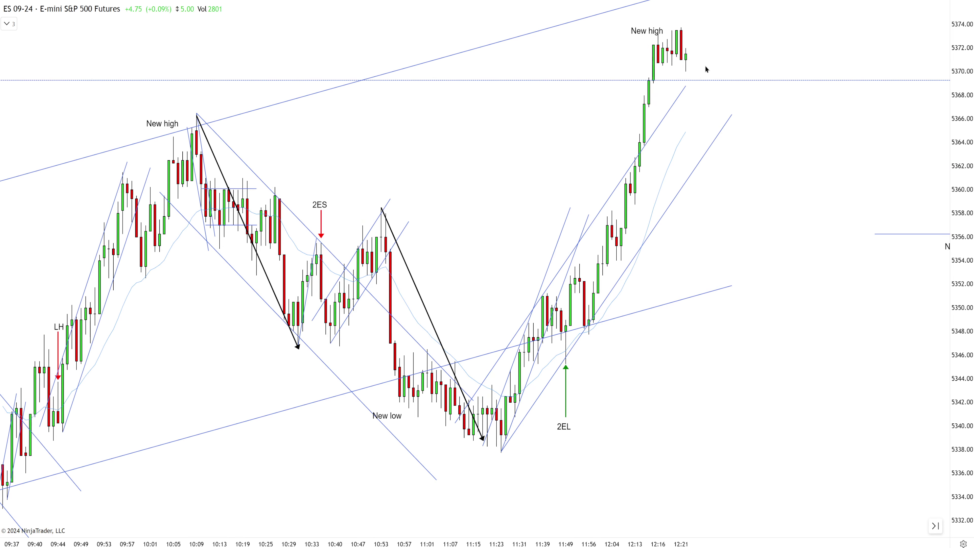
drag(654, 31, 658, 23)
- Draw a steep falling channel from the lower high near 5384 along the latest drop, with a parallel copy beneath it
drag(794, 150, 784, 150)
scroll(821, 155, up, 2)
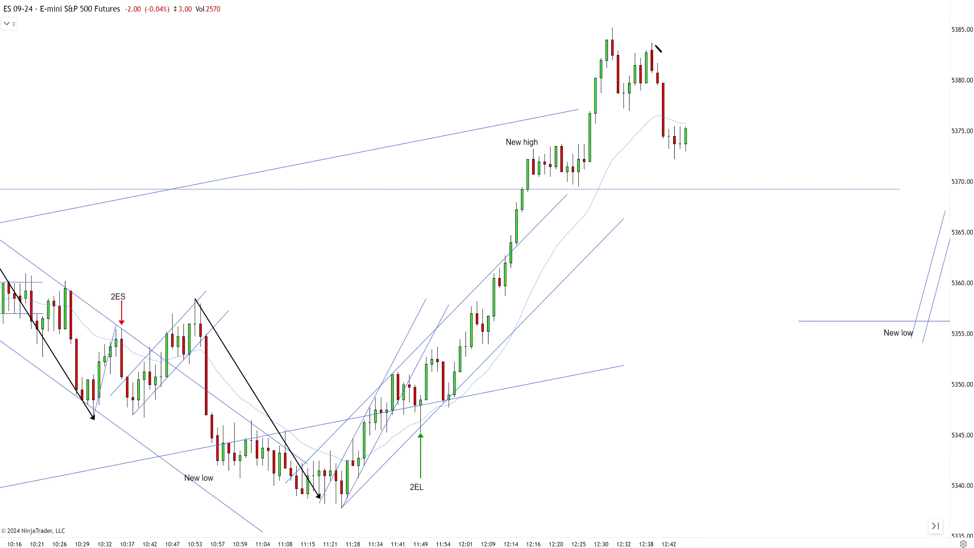
drag(652, 43, 691, 161)
drag(678, 115, 662, 124)
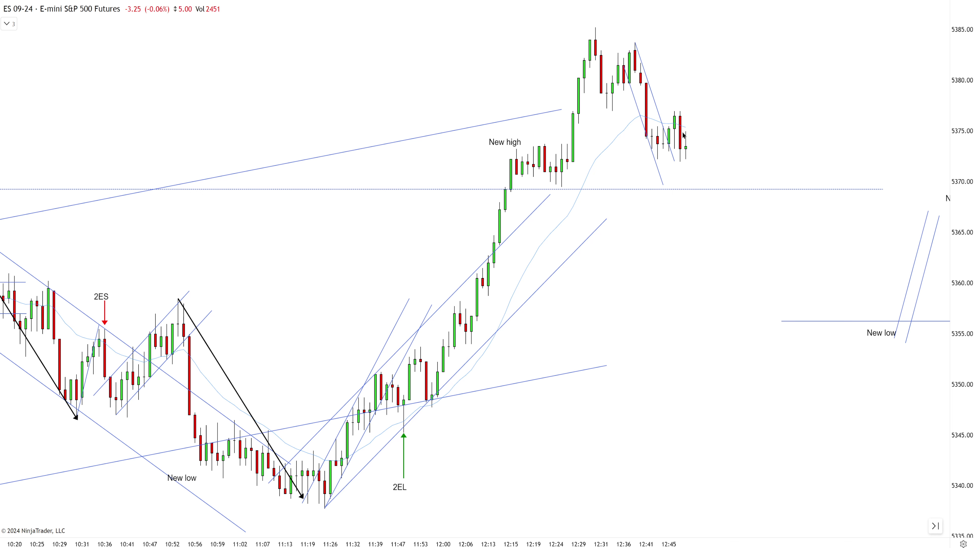
drag(668, 163, 692, 165)
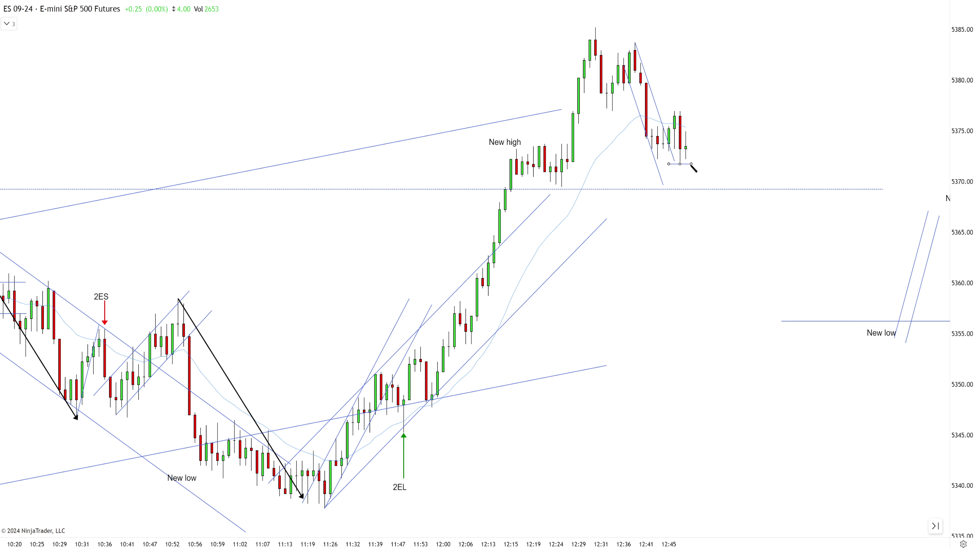
key(Escape)
key(F3)
click(596, 24)
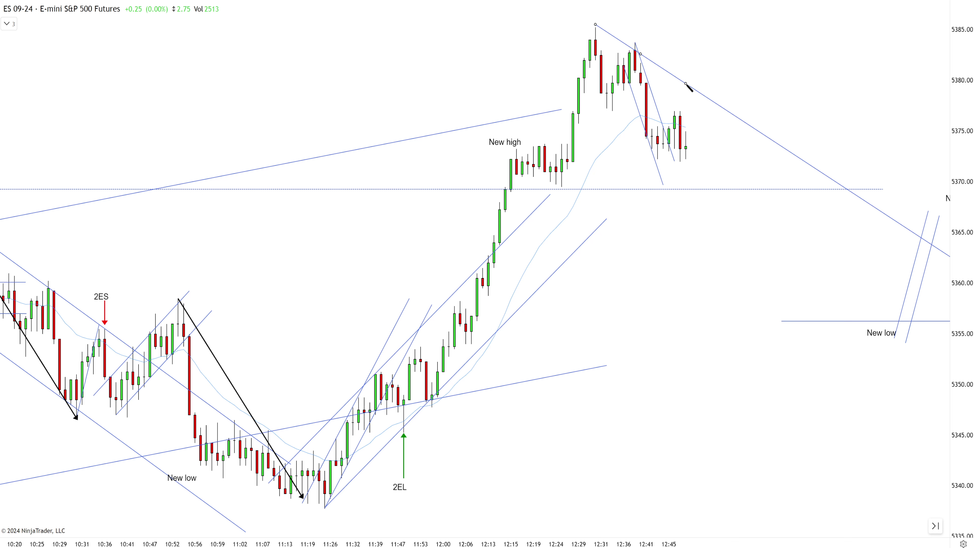
key(Delete)
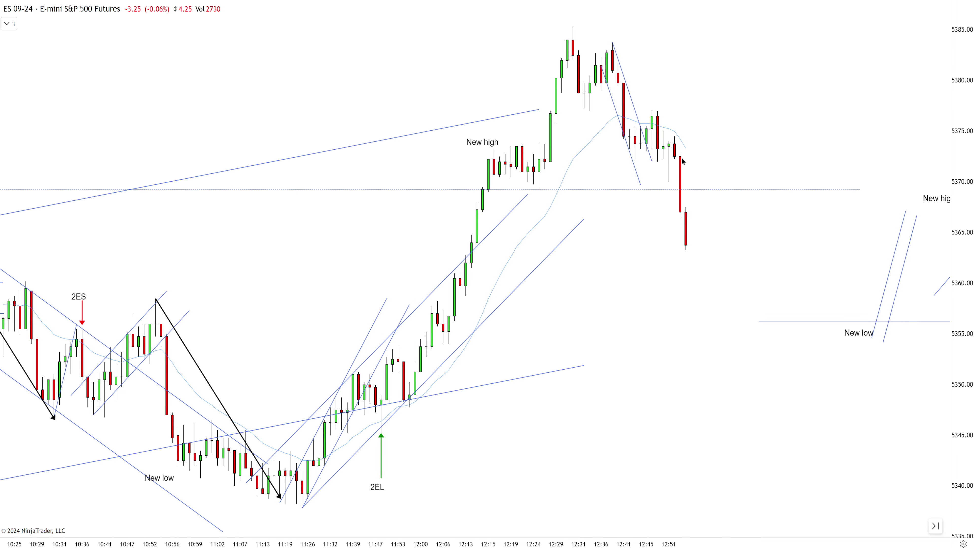
- Draw a falling channel from near 5380 along the lower highs to about 5357, with a parallel copy through the low near 5363
scroll(745, 153, up, 1)
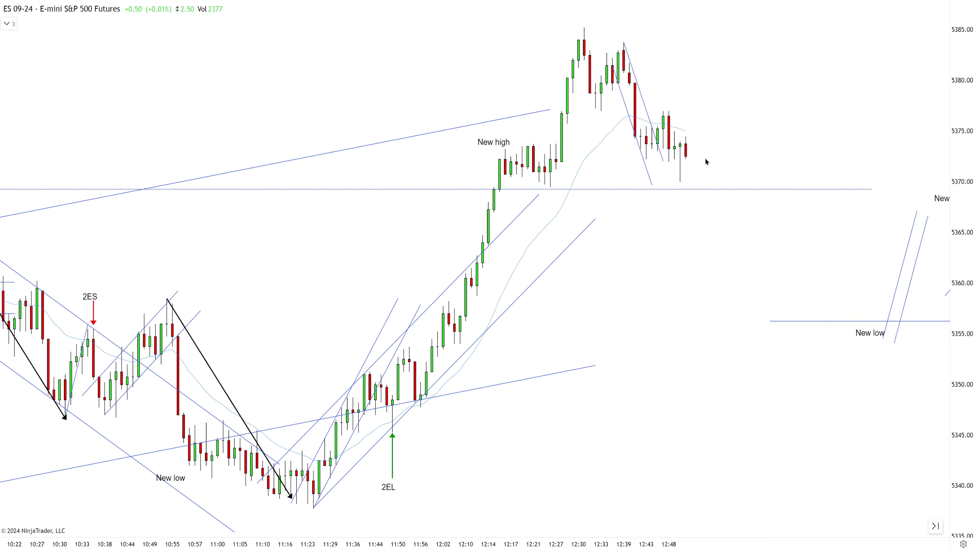
scroll(779, 150, down, 1)
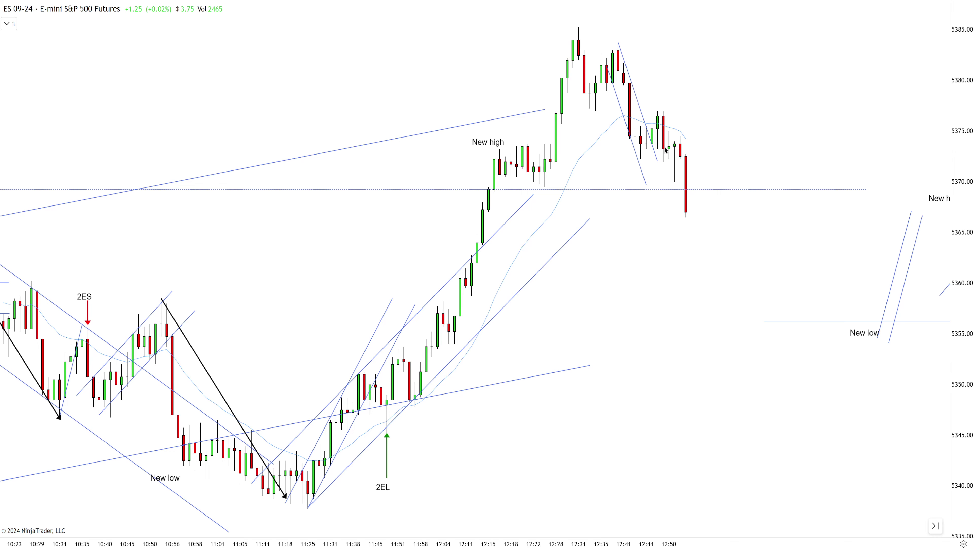
drag(793, 156, 753, 163)
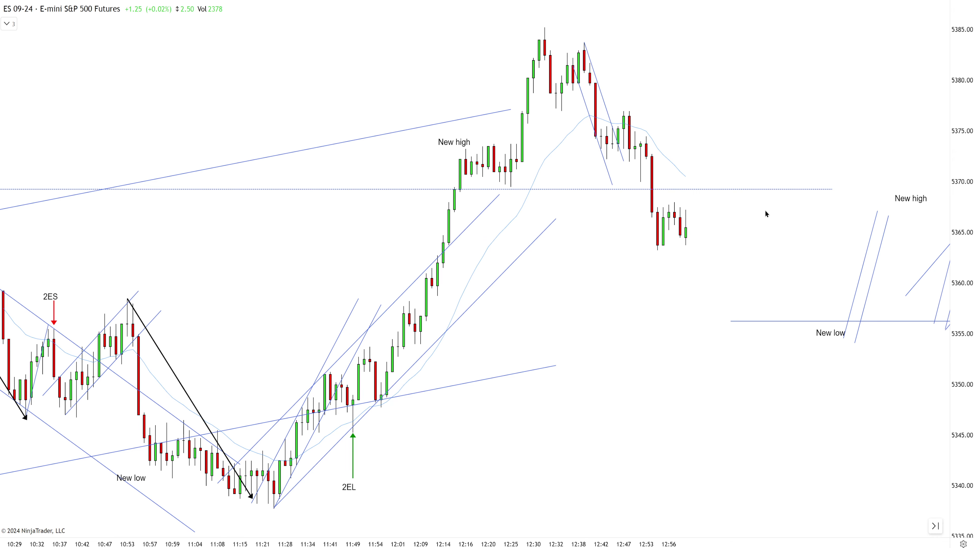
drag(765, 214, 721, 218)
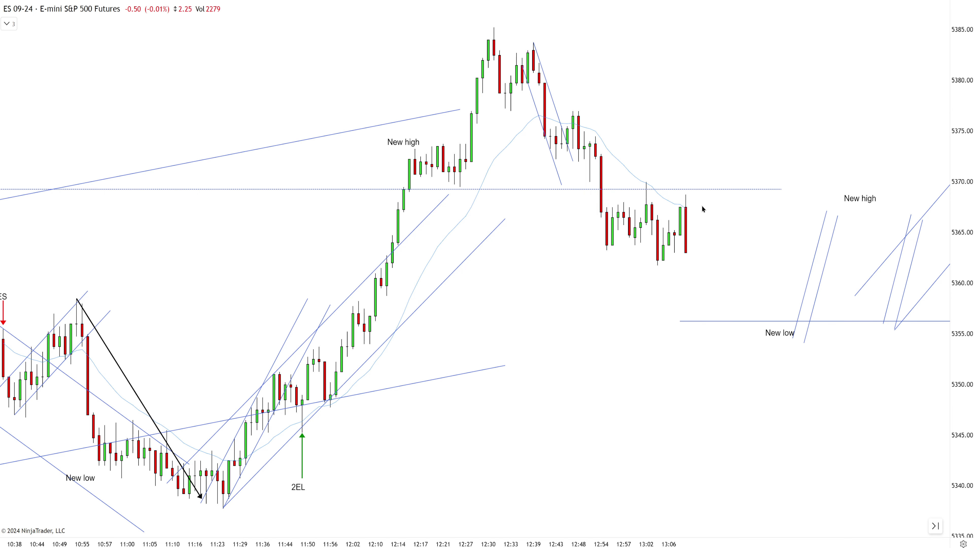
click(545, 82)
drag(810, 316, 811, 316)
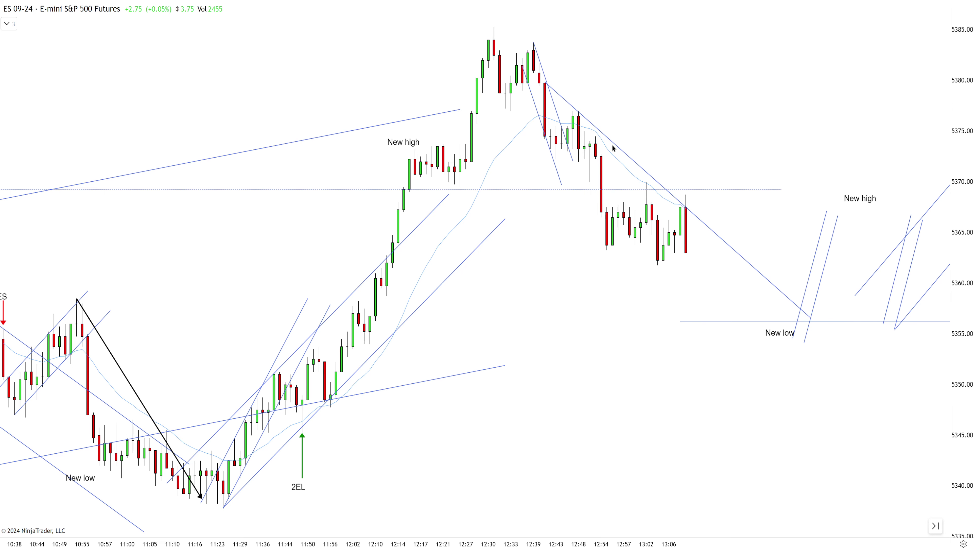
click(610, 249)
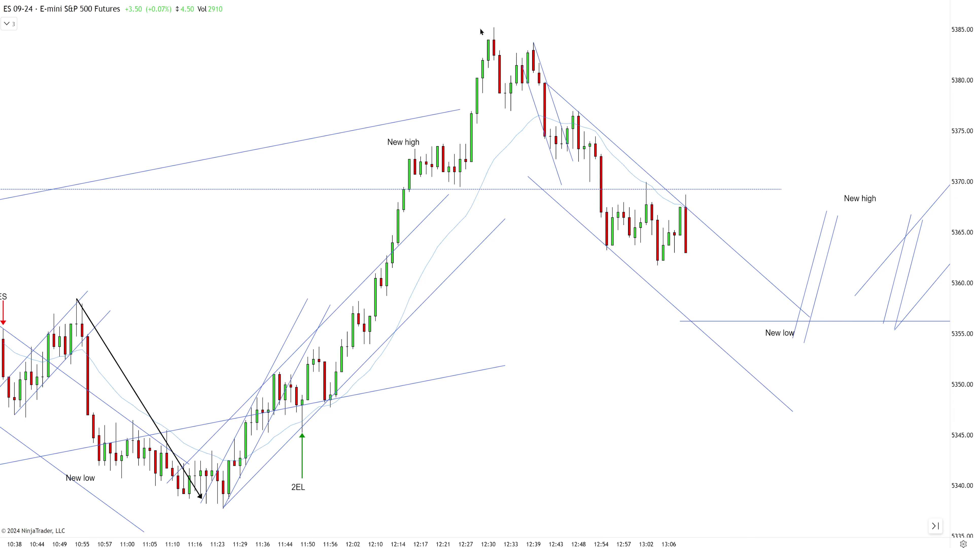
- Try a wider falling channel from the day's high near 5385 with a parallel copy through the low near 5363, and undo both lines
click(494, 26)
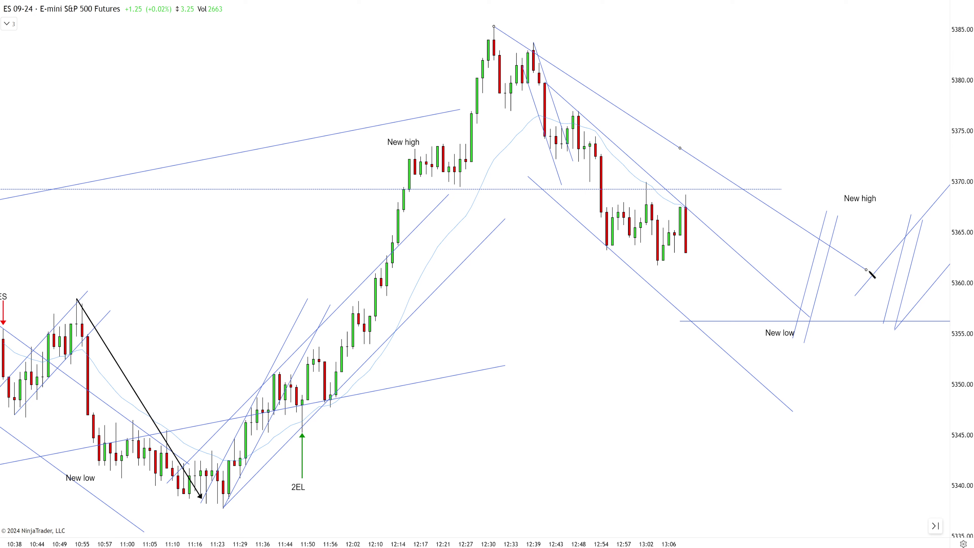
click(884, 276)
key(ctrl+c)
key(ctrl+v)
drag(663, 144, 636, 269)
click(598, 285)
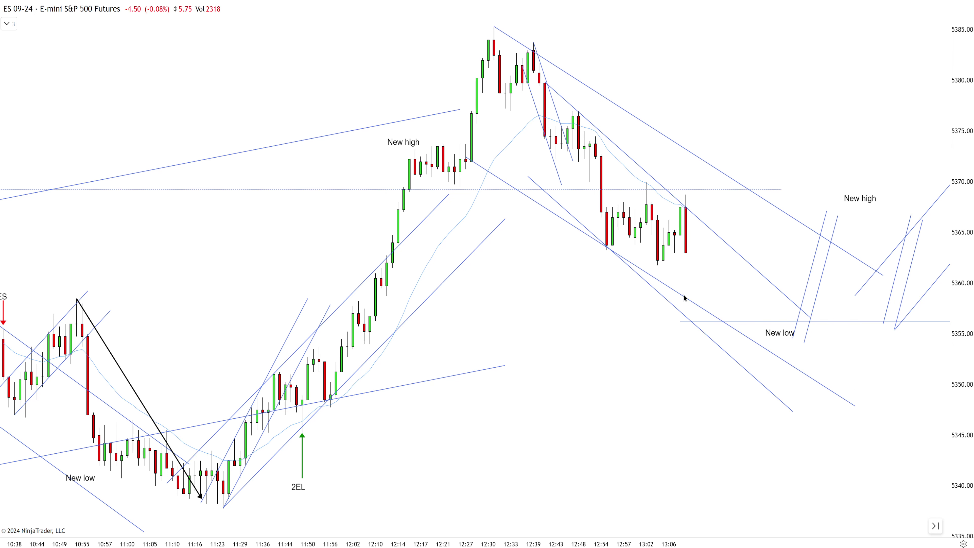
key(ctrl+z)
key(ctrl+z)
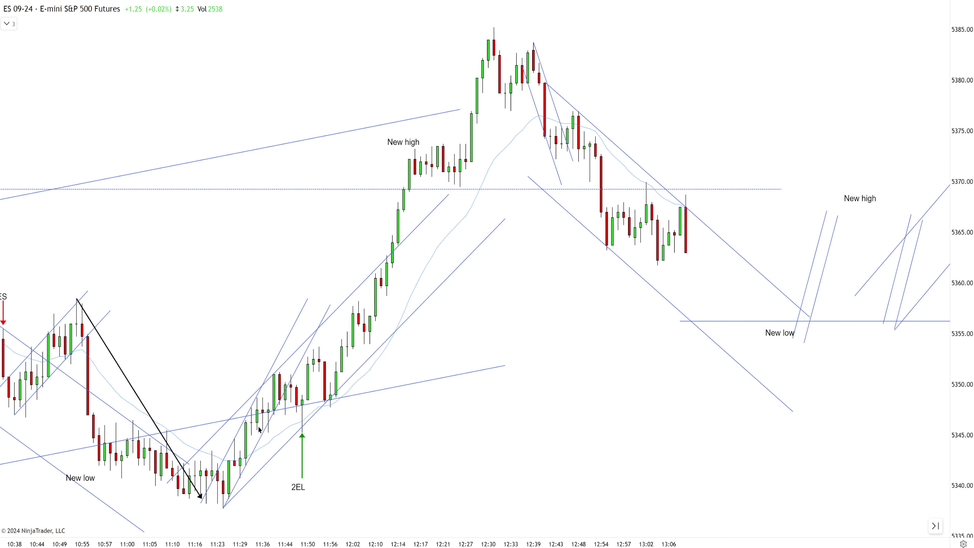
- Draw a leg line up from the low near 5362 and a horizontal line near 5368 across the recent bounce highs
scroll(738, 225, up, 1)
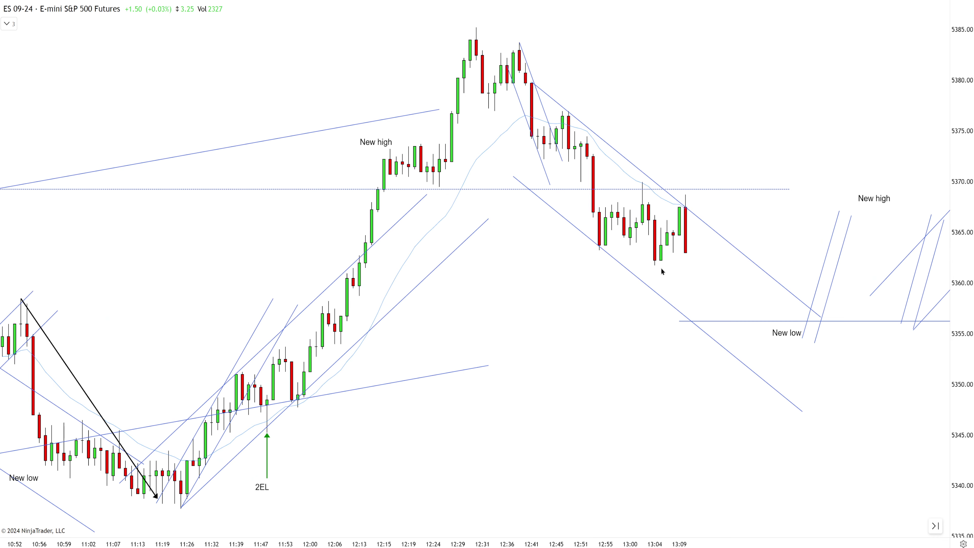
click(661, 263)
click(679, 219)
drag(599, 203, 705, 203)
- Add a 2ES TT label above the latest lower high near 5368 and copy the earlier 2ES's red down arrow beneath it
click(682, 174)
text(2ES TT)
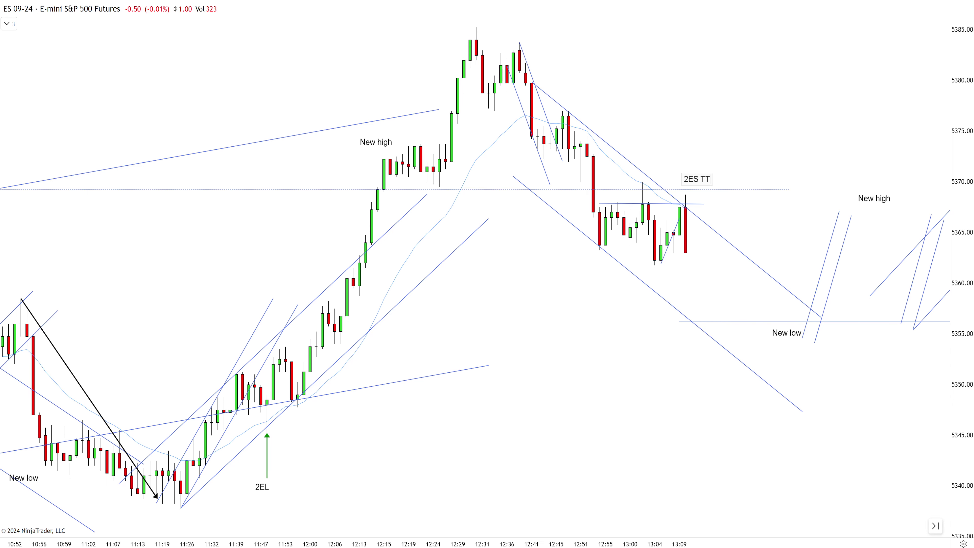
scroll(501, 293, down, 3)
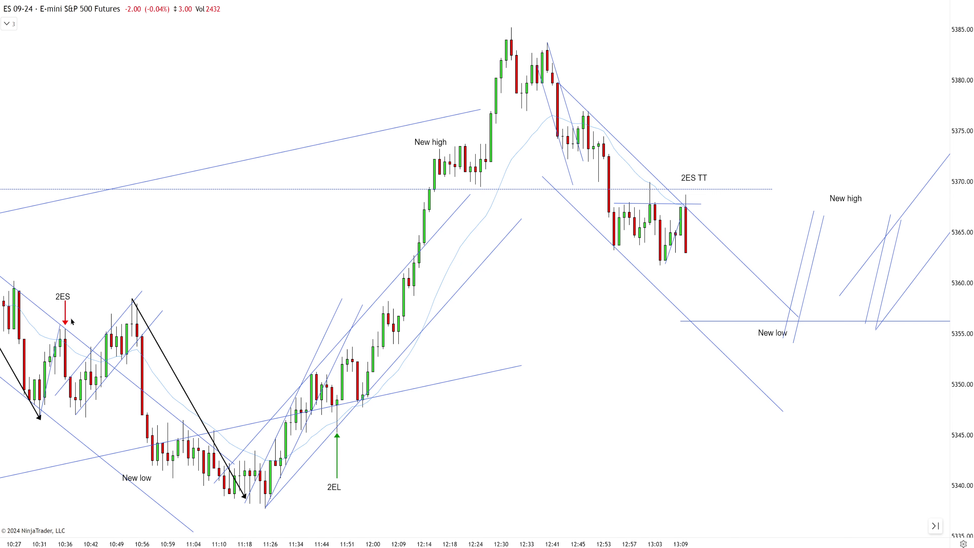
drag(65, 315, 695, 163)
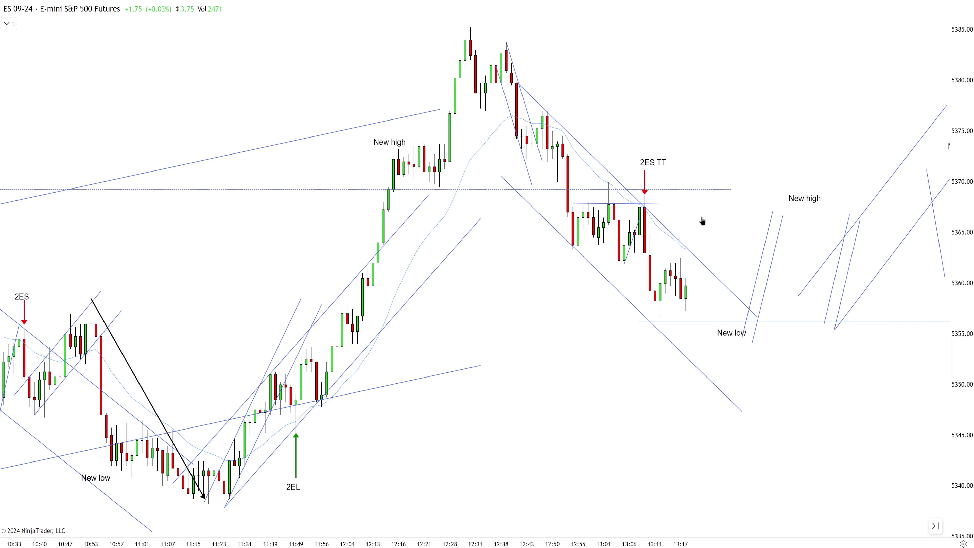
- Draw a leg line up from the low near 5357 and a horizontal line near 5362 across the following highs
drag(647, 316, 657, 262)
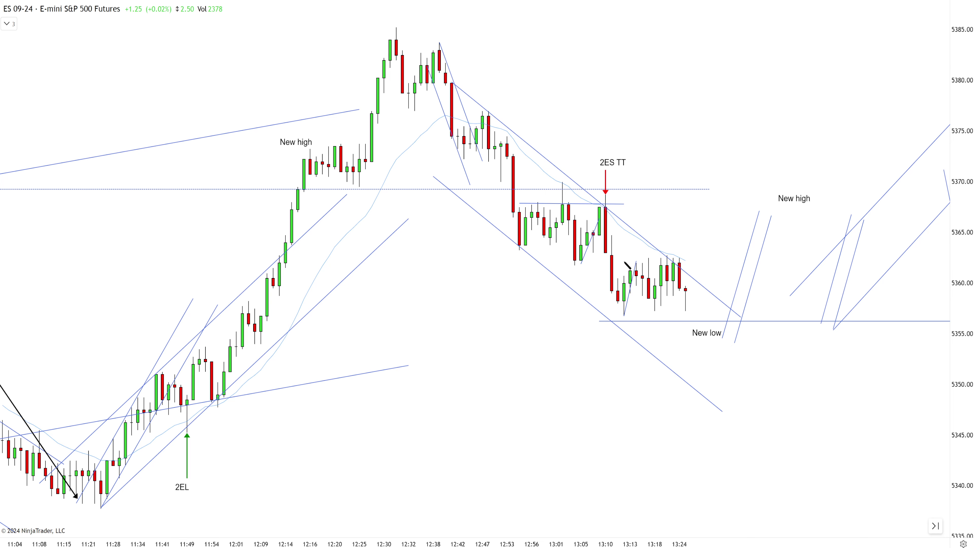
mouse_move(618, 260)
mouse_down()
mouse_move(698, 262)
mouse_move(685, 262)
mouse_up()
click(692, 254)
- Add a black down arrow with a 2ES label above the latest high at the 5362 line
click(680, 235)
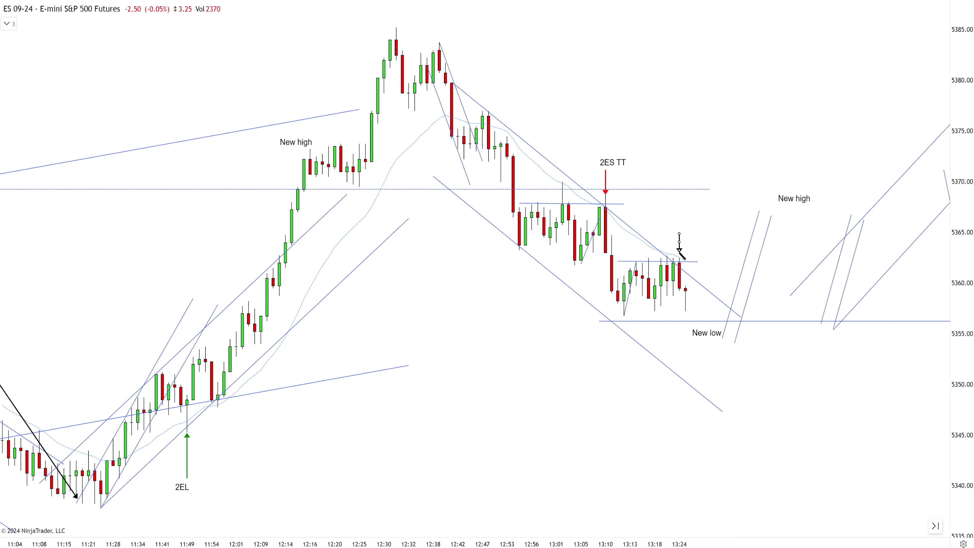
click(676, 219)
text(2ES)
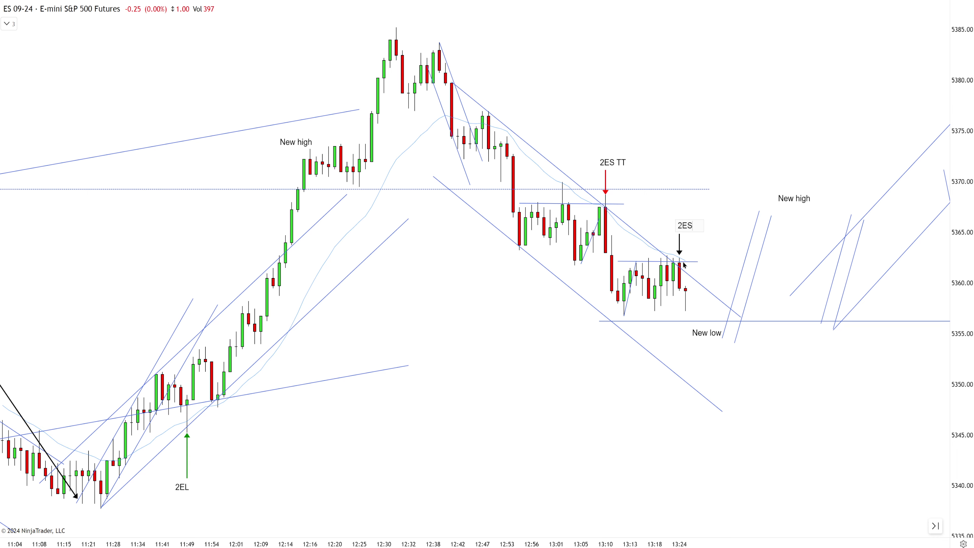
- Advance a few bars and copy the 2ES label above the latest high near 5362
click(709, 268)
drag(711, 265, 698, 267)
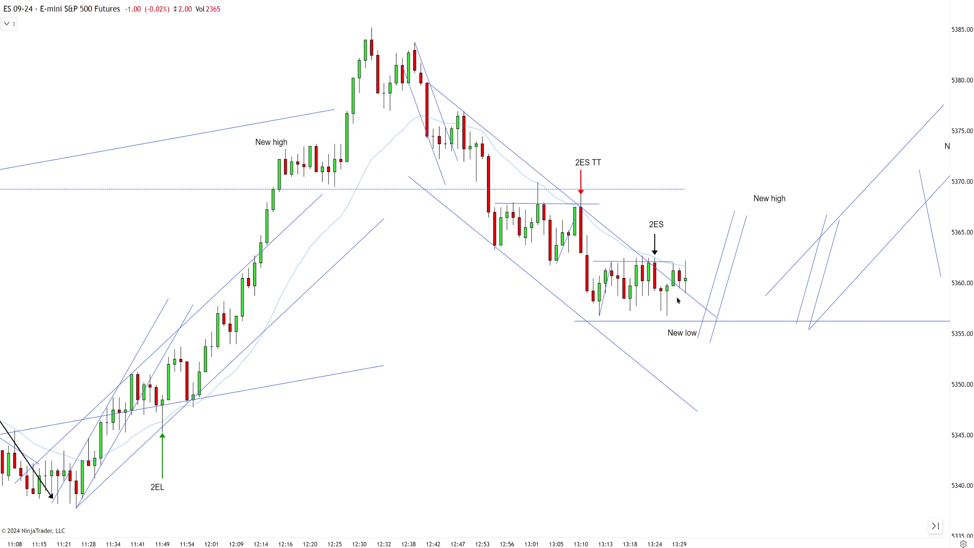
click(660, 225)
key(ctrl+c)
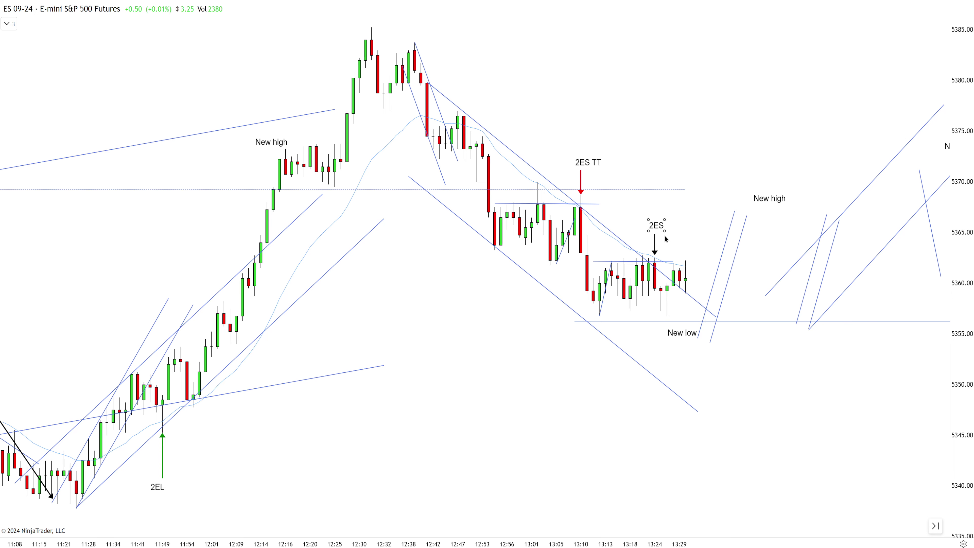
key(ctrl+v)
drag(660, 232, 690, 254)
scroll(691, 291, up, 1)
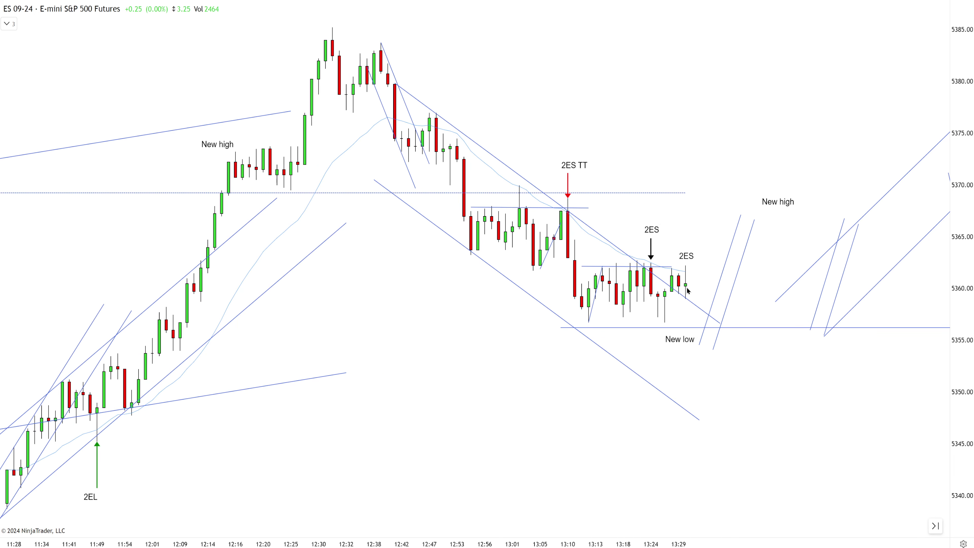
- Extend the horizontal line near 5362 past the second 2ES bar and nudge the New low label slightly down
drag(672, 266, 706, 266)
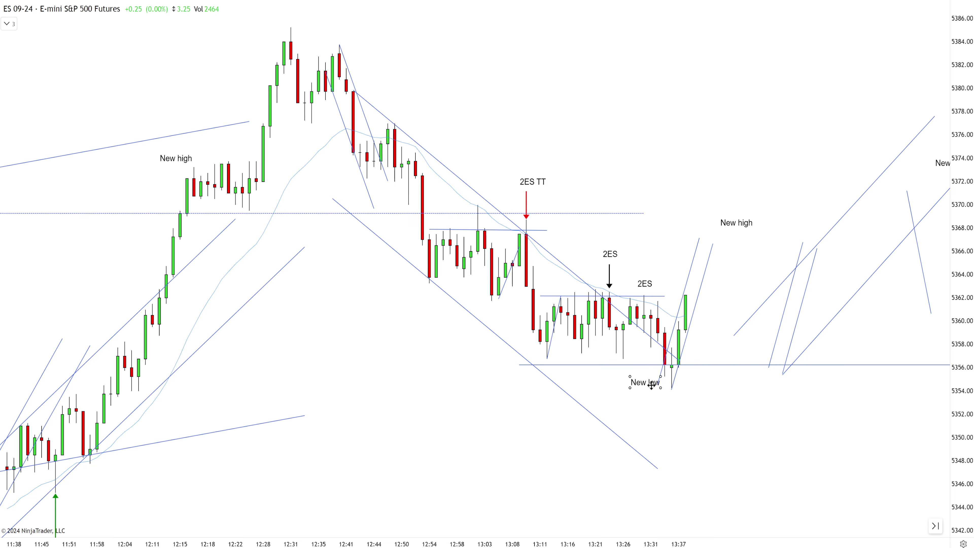
drag(651, 385, 651, 387)
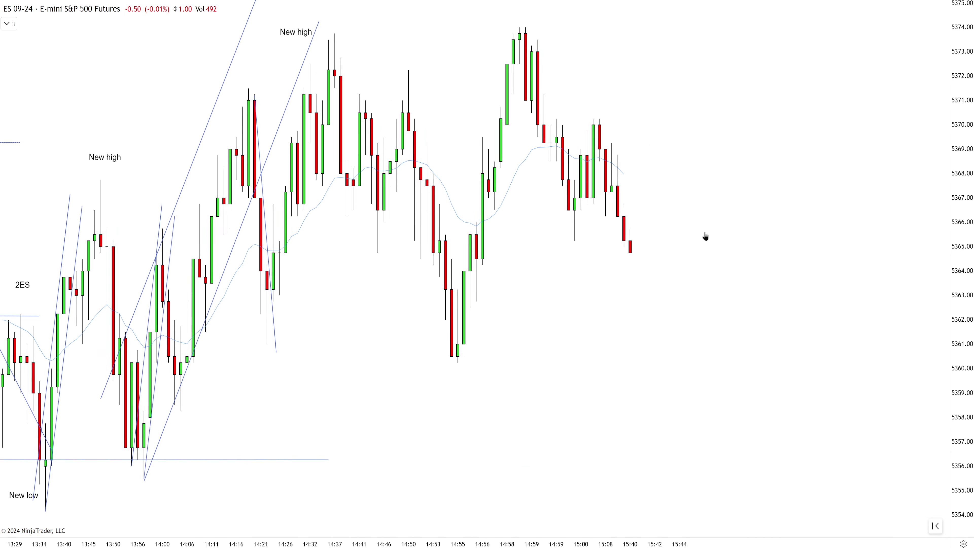
- Try a long black down arrow beside the decline from the day's high, from about 5382 to 5342, and undo it
drag(466, 455, 760, 421)
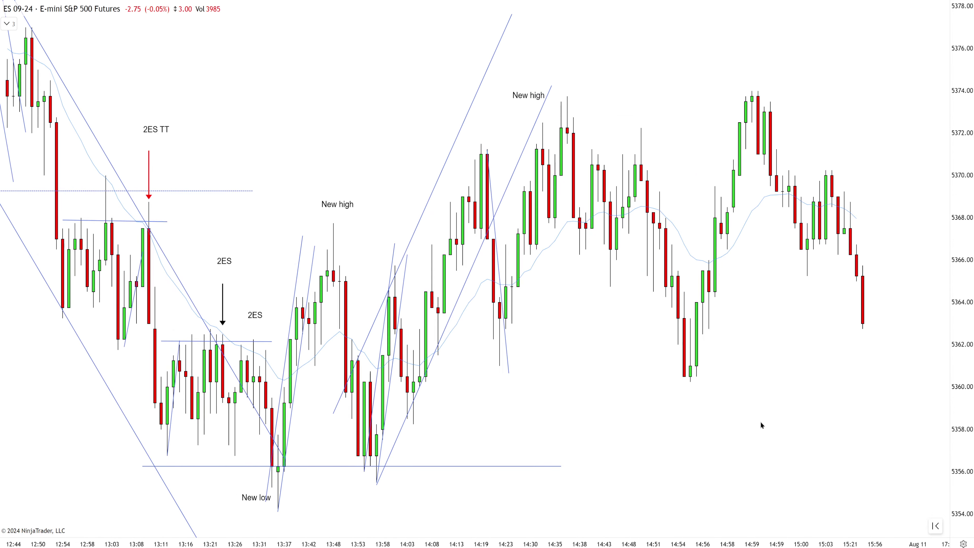
scroll(602, 415, down, 2)
scroll(599, 412, down, 7)
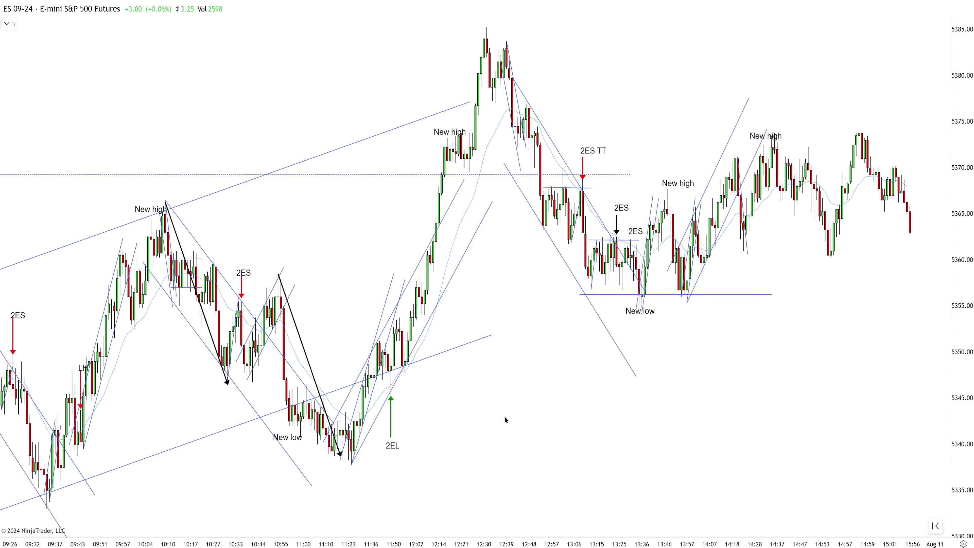
scroll(545, 382, up, 6)
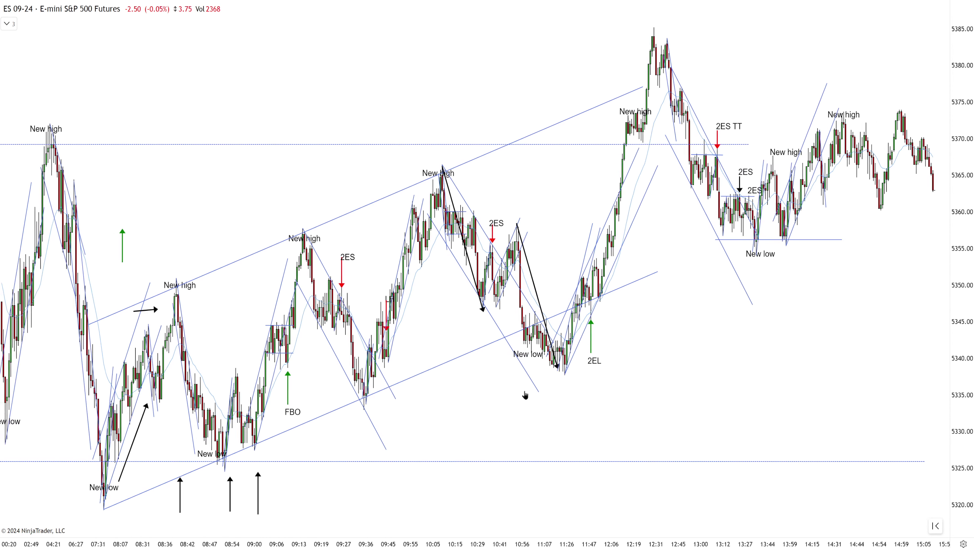
scroll(559, 392, up, 3)
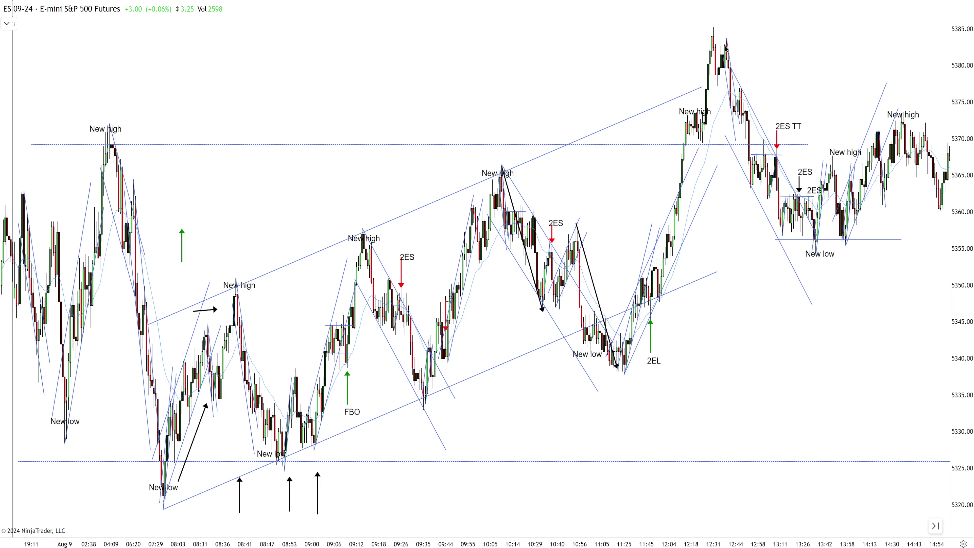
drag(749, 52, 835, 342)
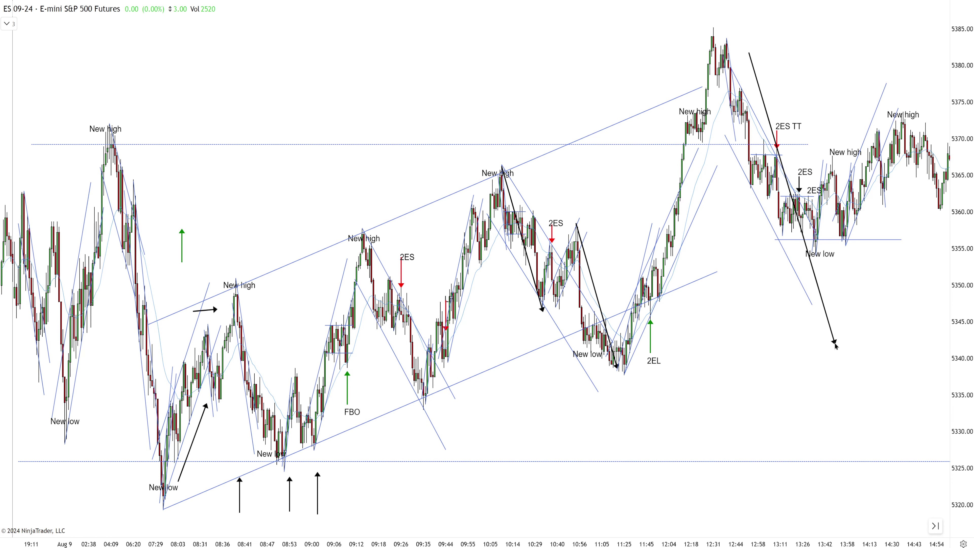
key(ctrl+z)
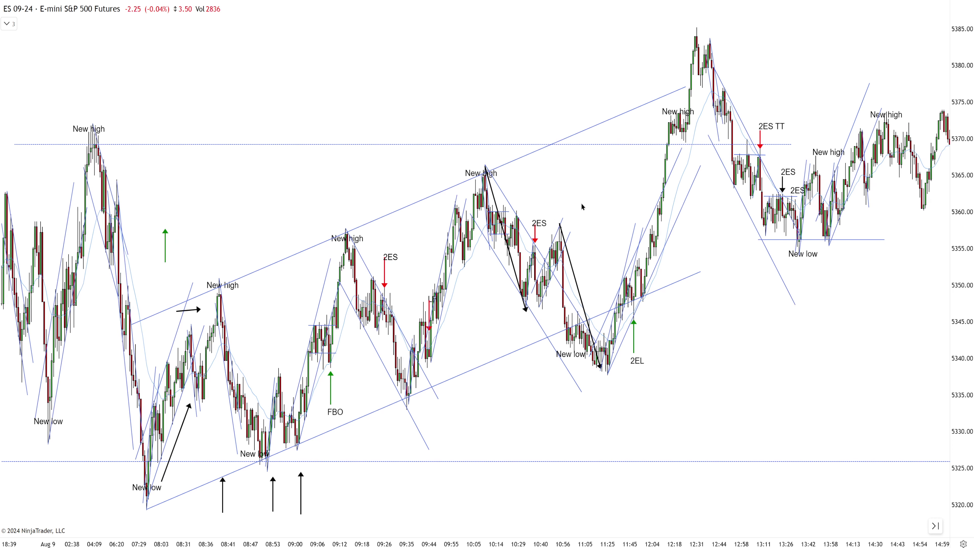
- Draw black arrows along the two down legs after the New high near 5358 and the up legs from the lows near 5320 and 5325
scroll(709, 307, right, 1)
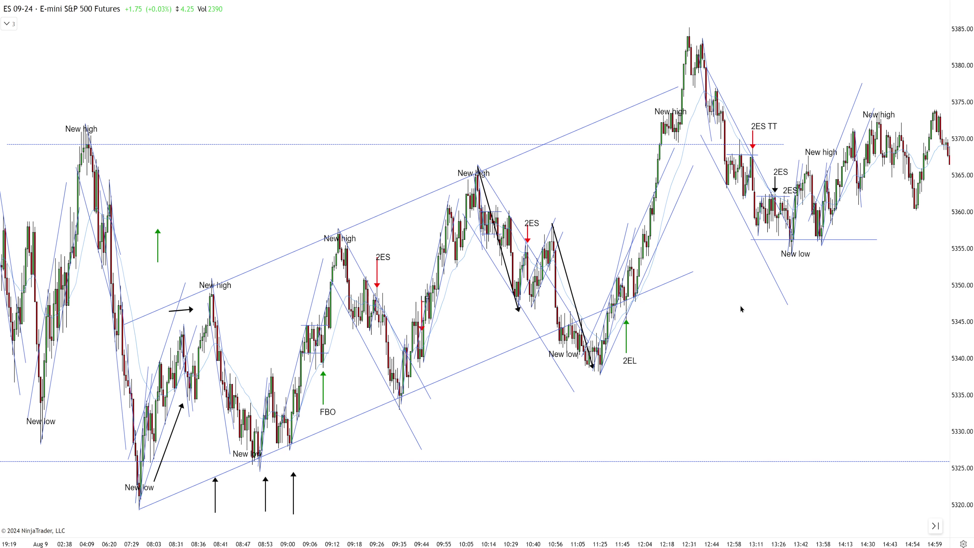
scroll(629, 346, down, 1)
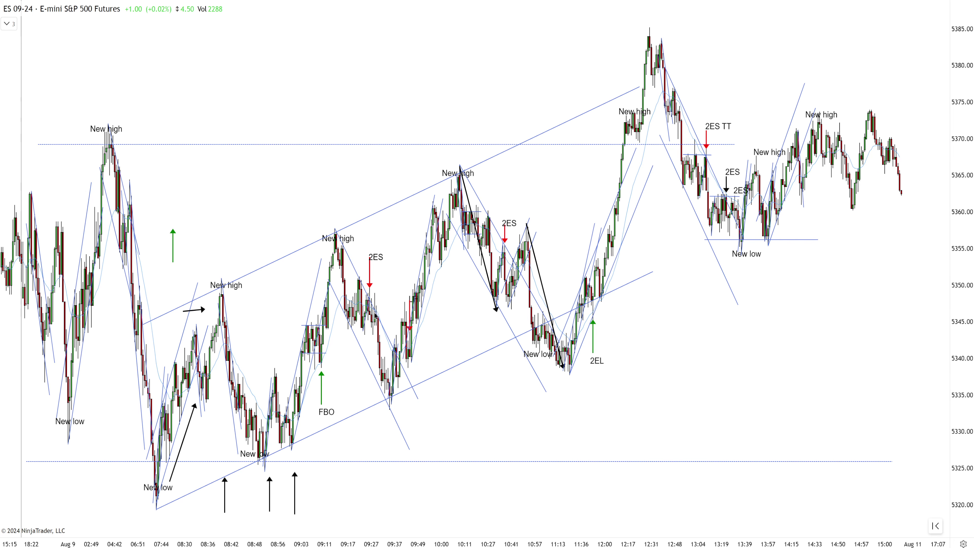
scroll(396, 350, up, 1)
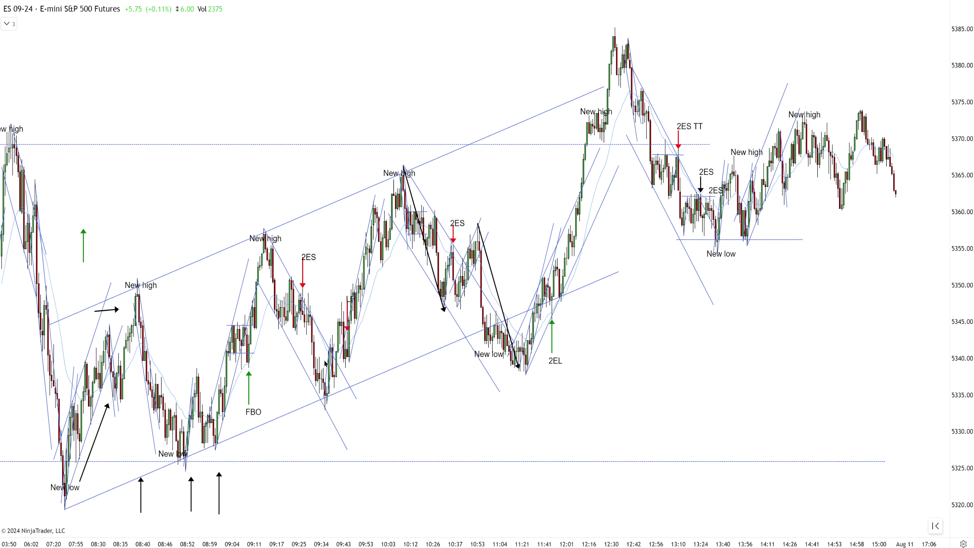
mouse_move(263, 229)
mouse_down()
mouse_move(291, 331)
mouse_move(329, 378)
mouse_up()
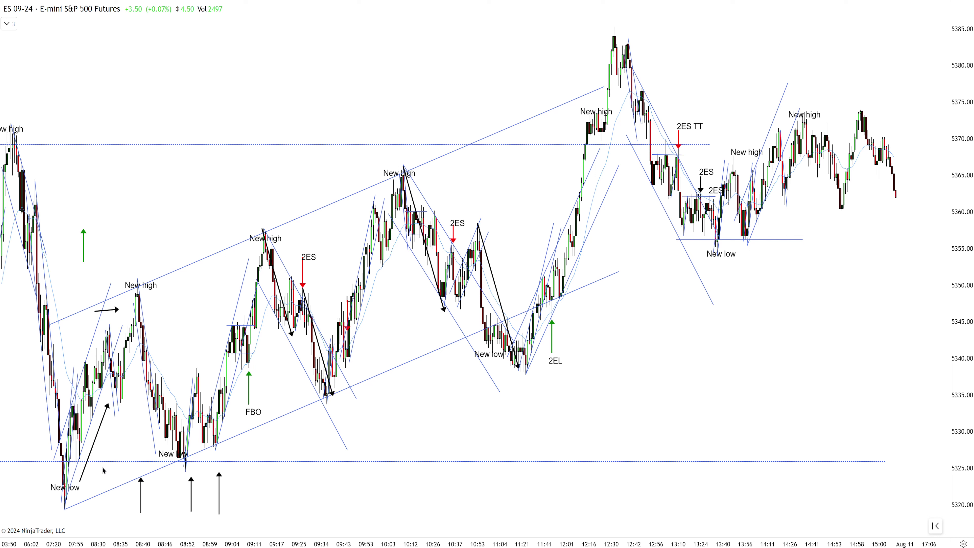
mouse_move(65, 509)
mouse_down()
mouse_move(138, 280)
mouse_move(133, 307)
mouse_move(276, 274)
mouse_move(256, 264)
mouse_up()
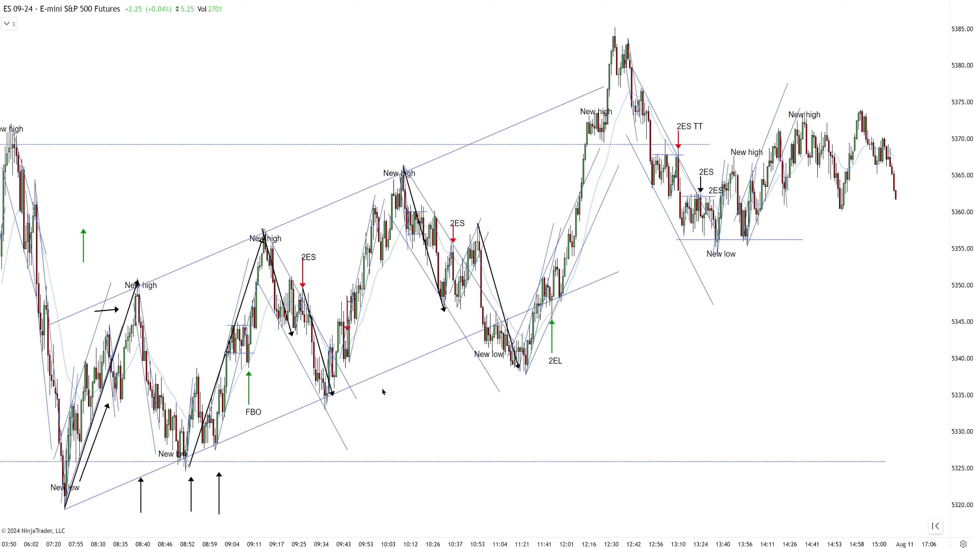
- Draw a long black arrow from the day's low near 5320 up to about 5366, and place a copy rising from the low near 5338
mouse_move(68, 508)
mouse_down()
mouse_move(345, 156)
mouse_move(383, 169)
mouse_up()
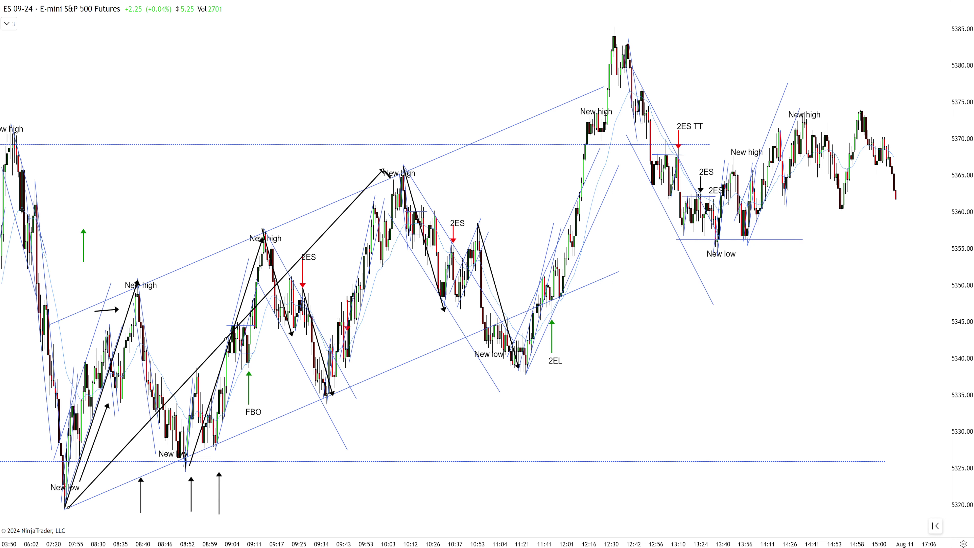
drag(336, 222, 793, 91)
scroll(768, 51, down, 1)
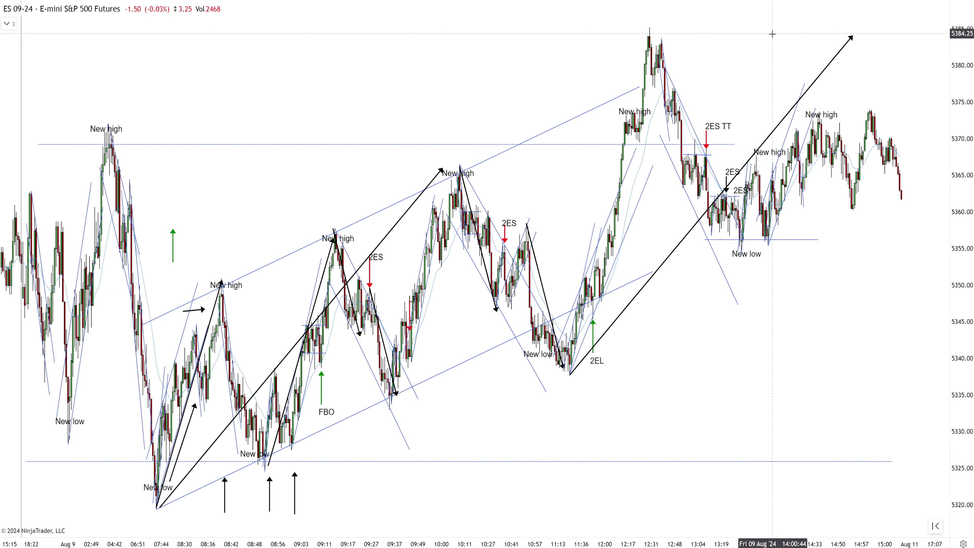
- Nudge the New low label near 5340 slightly down, beside the start of the second long up arrow
drag(763, 46, 749, 51)
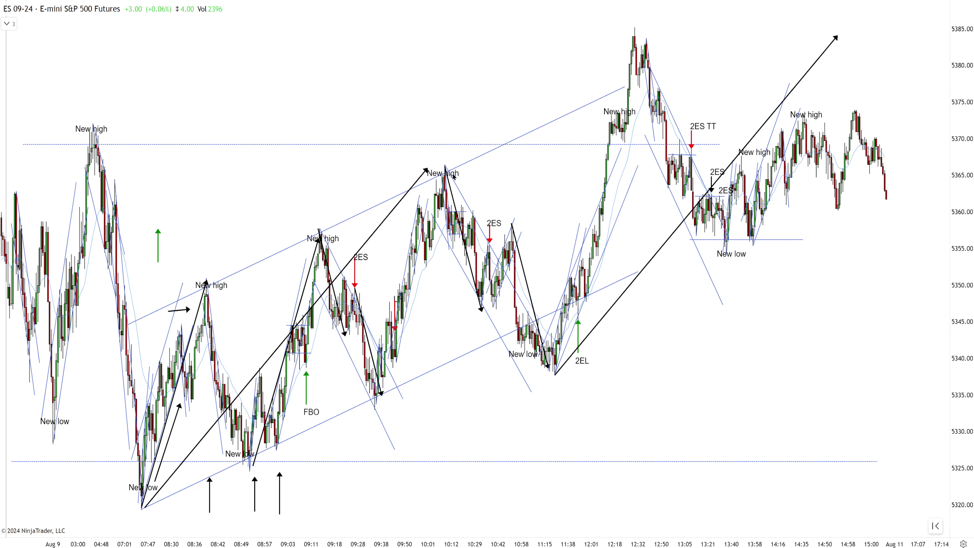
scroll(541, 190, up, 4)
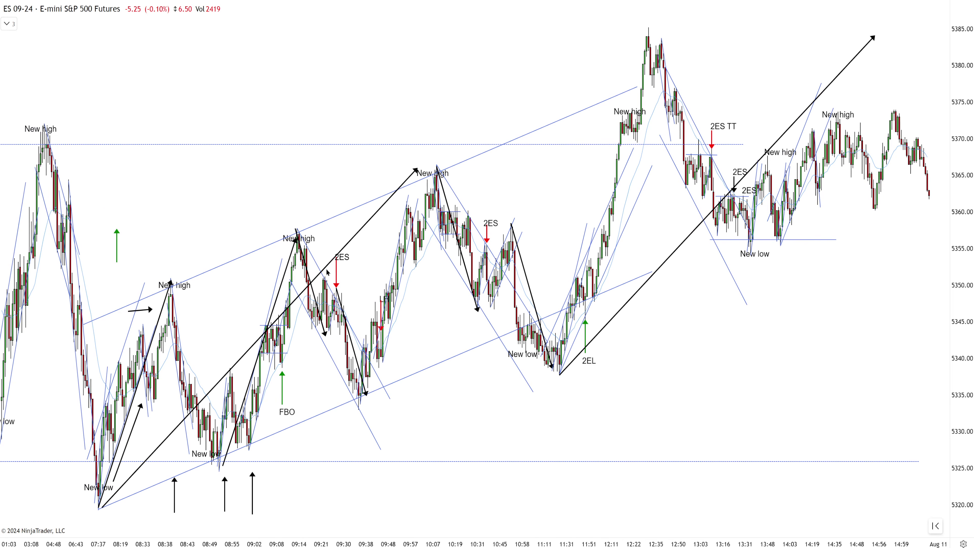
drag(560, 208, 574, 193)
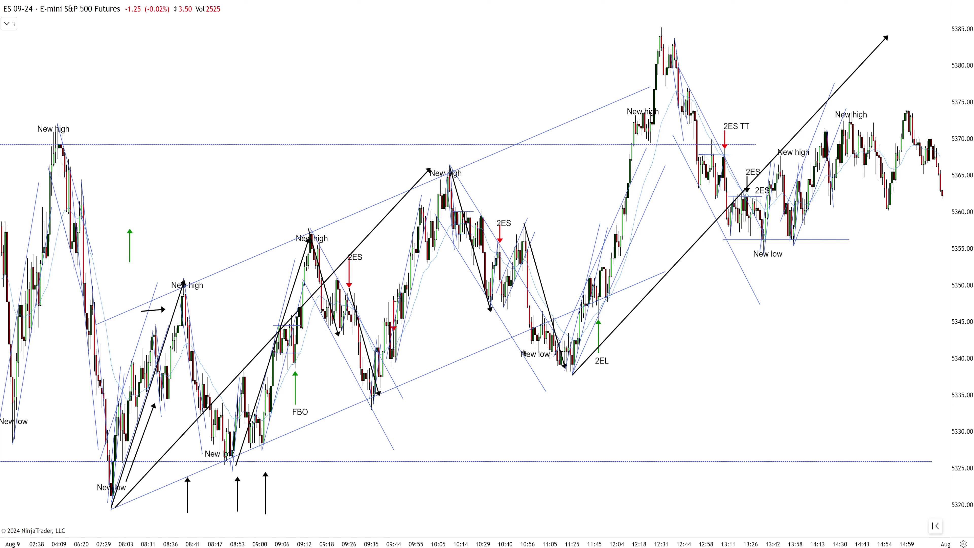
drag(540, 358, 539, 365)
drag(665, 364, 673, 362)
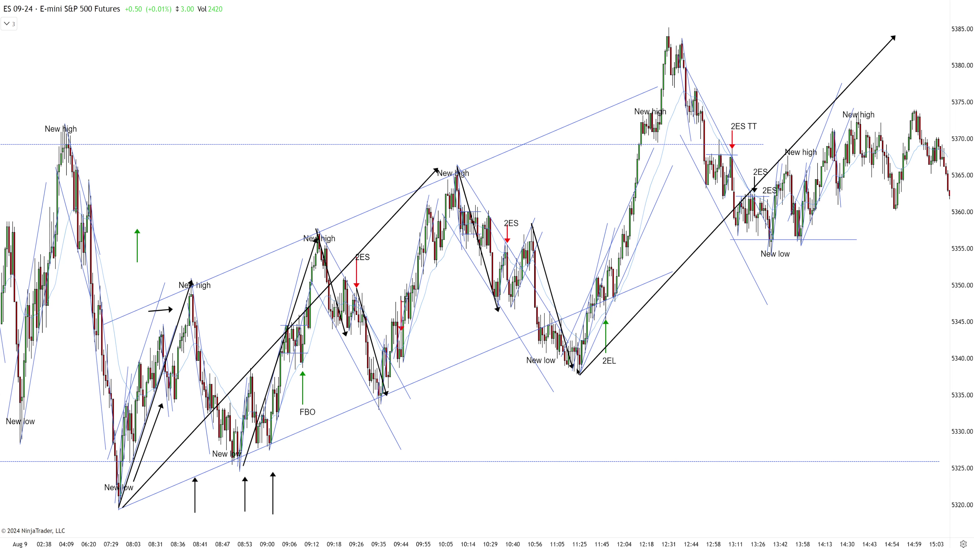